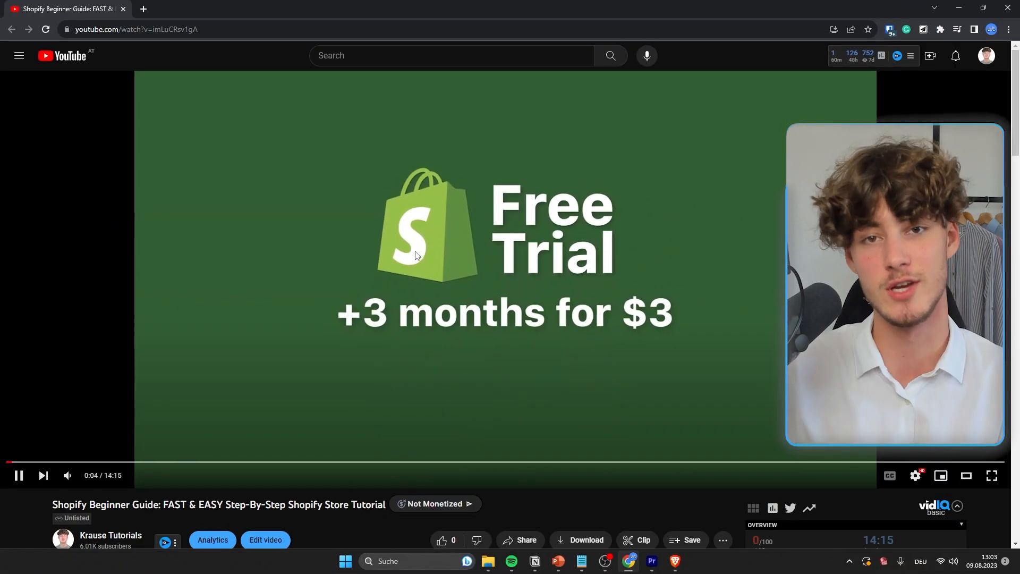
# Step: Reach the Shopify €1/month free-trial page through the YouTube video description's trial link
pyautogui.scroll(-5, 383, 311)
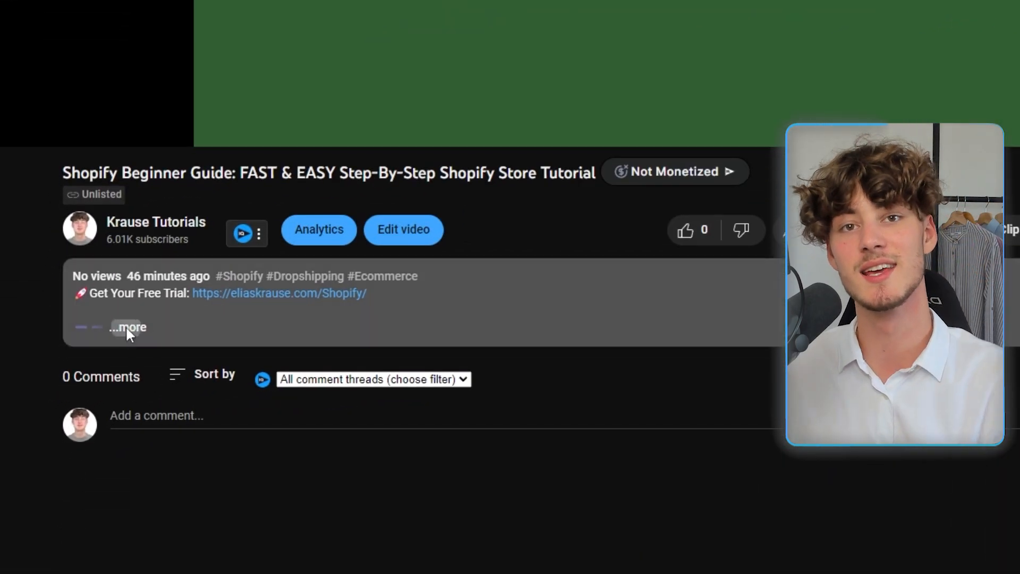
pyautogui.click(127, 328)
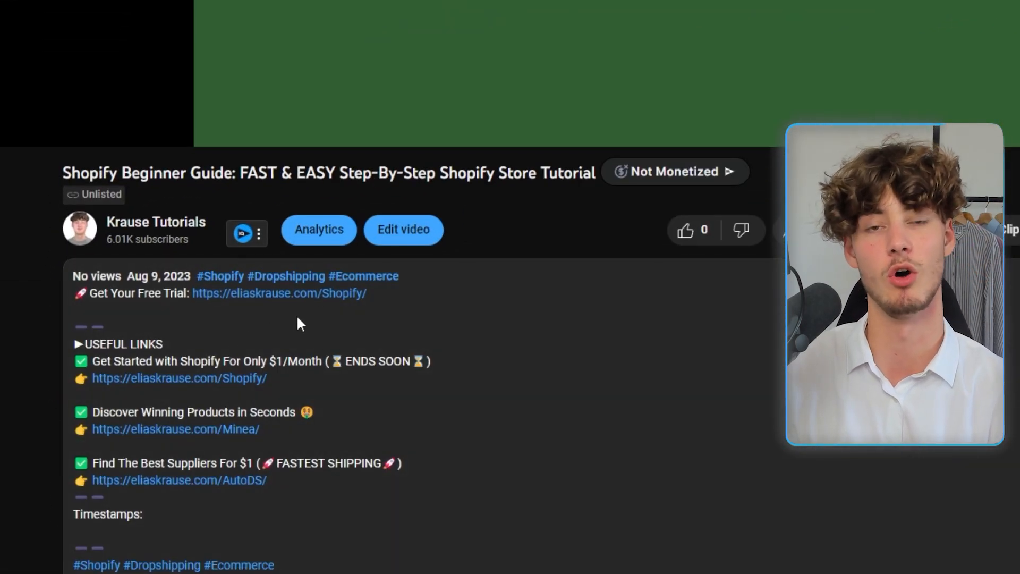
pyautogui.click(319, 293)
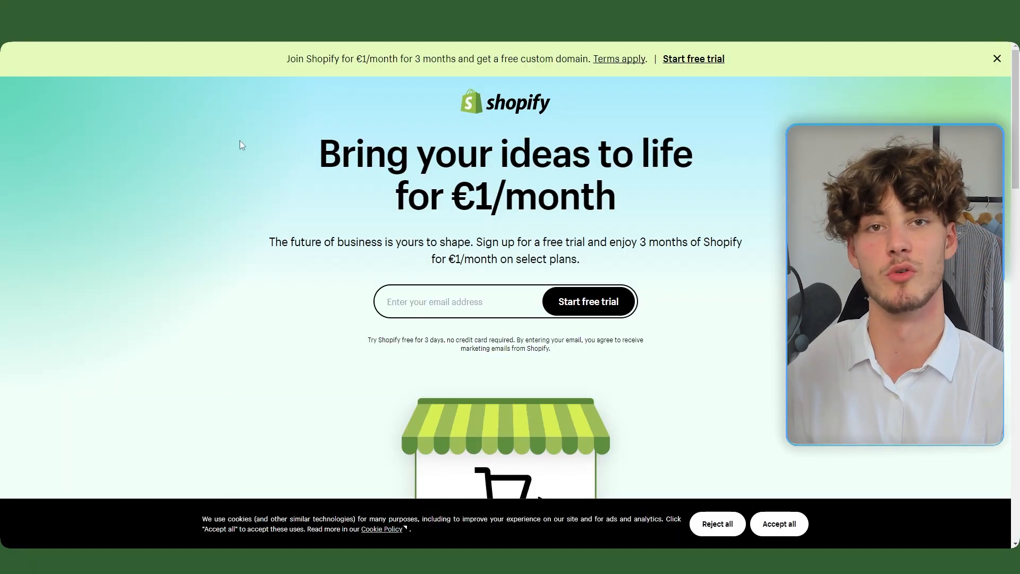
# Step: Start the Shopify free trial with your e-mail address and get through the onboarding questions
pyautogui.moveTo(315, 160); pyautogui.dragTo(595, 162)
pyautogui.click(478, 304)
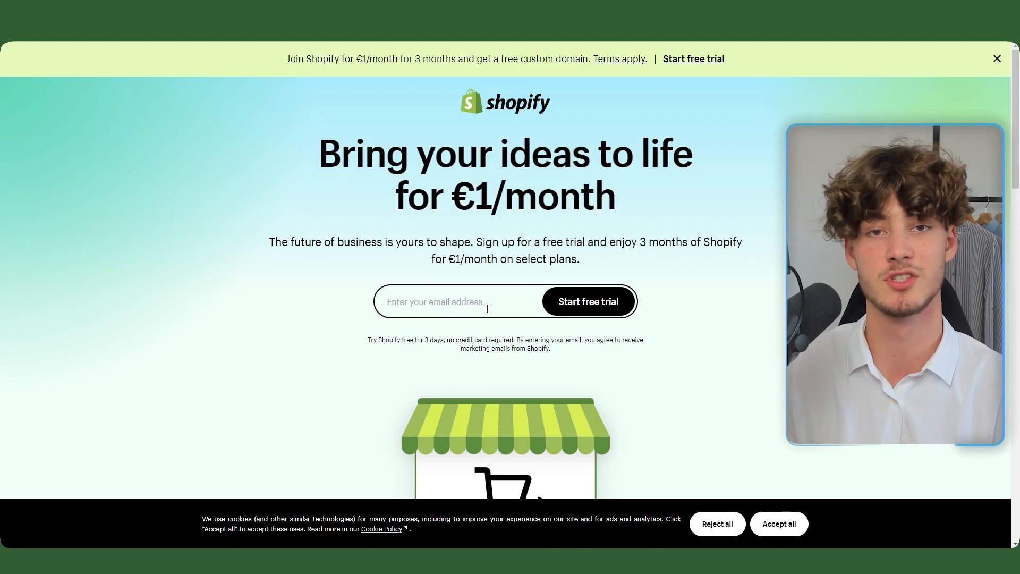
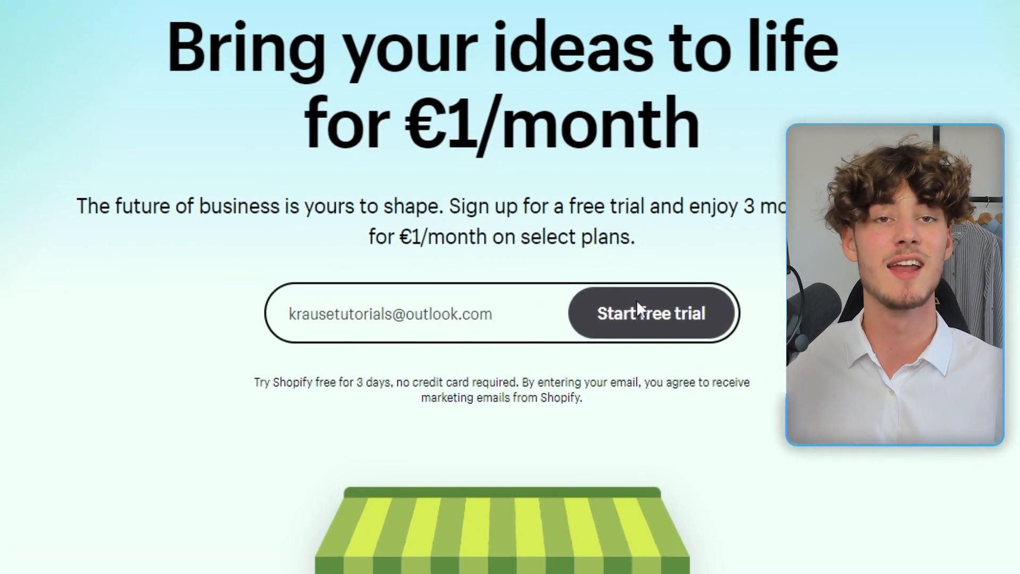
pyautogui.click(640, 312)
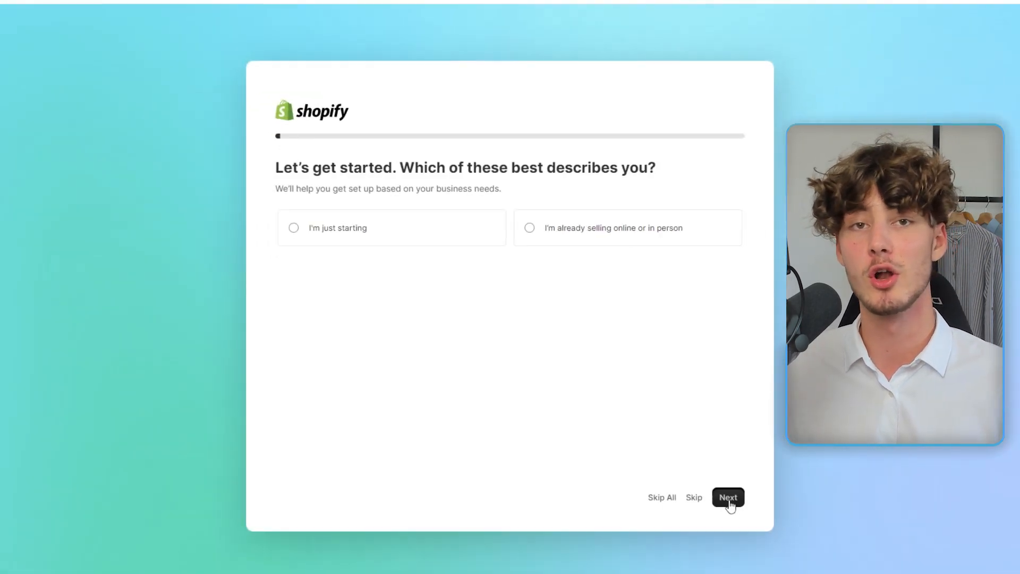
pyautogui.click(729, 497)
pyautogui.click(728, 498)
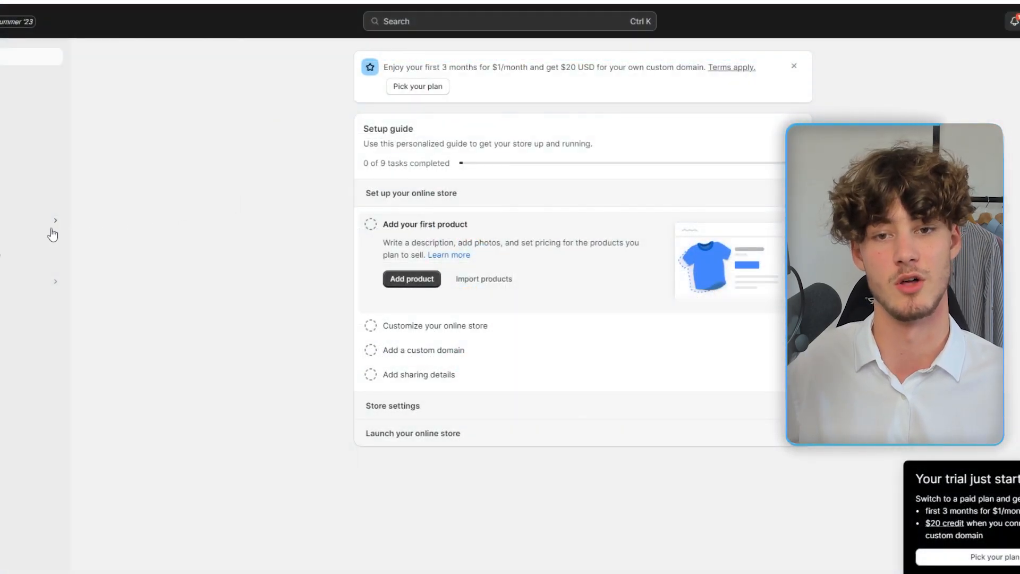
# Step: Go to Online Store Themes and launch the editor for the current Dawn 11.0.0 theme
pyautogui.click(51, 229)
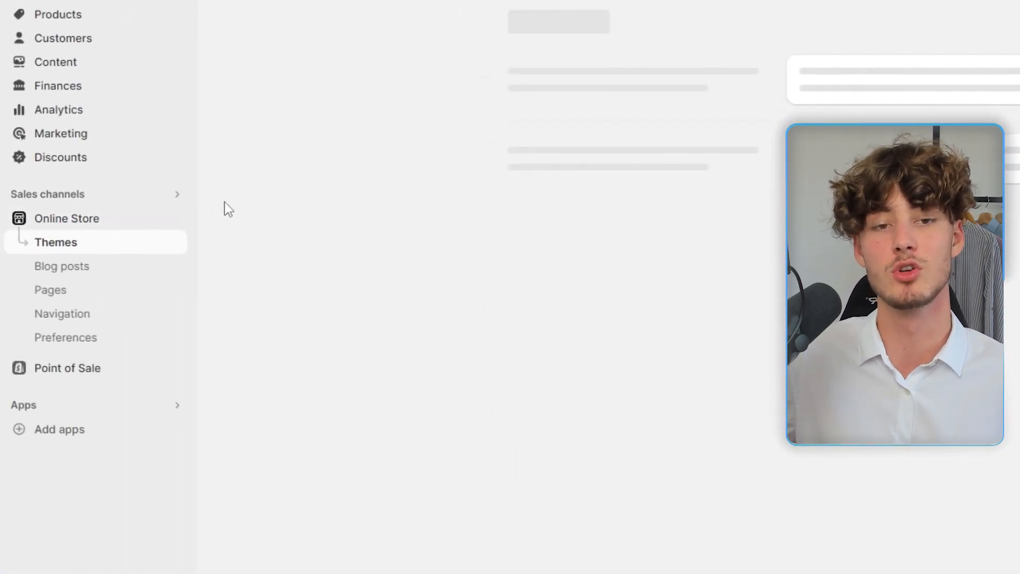
pyautogui.middleClick(461, 196)
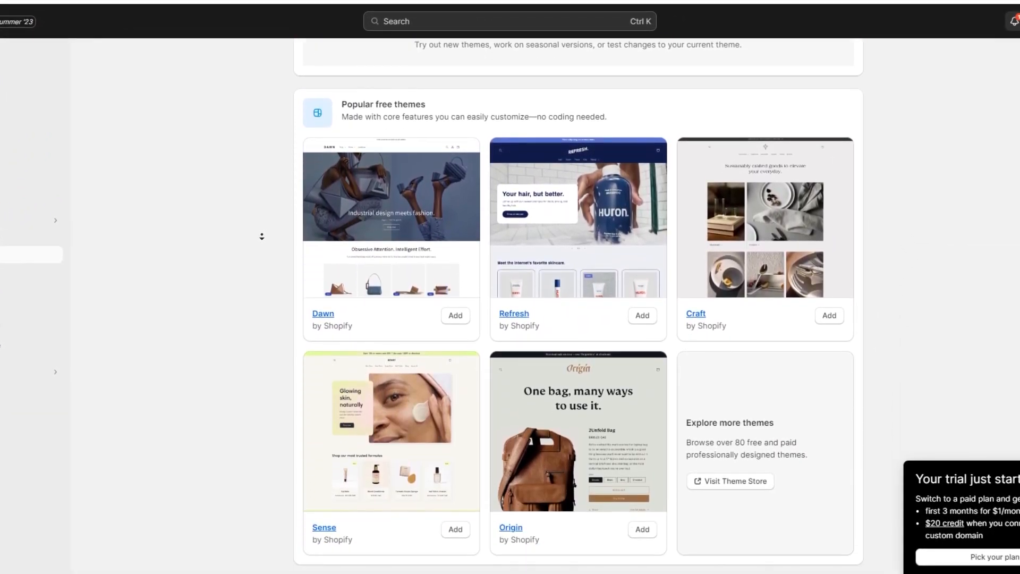
pyautogui.middleClick(262, 235)
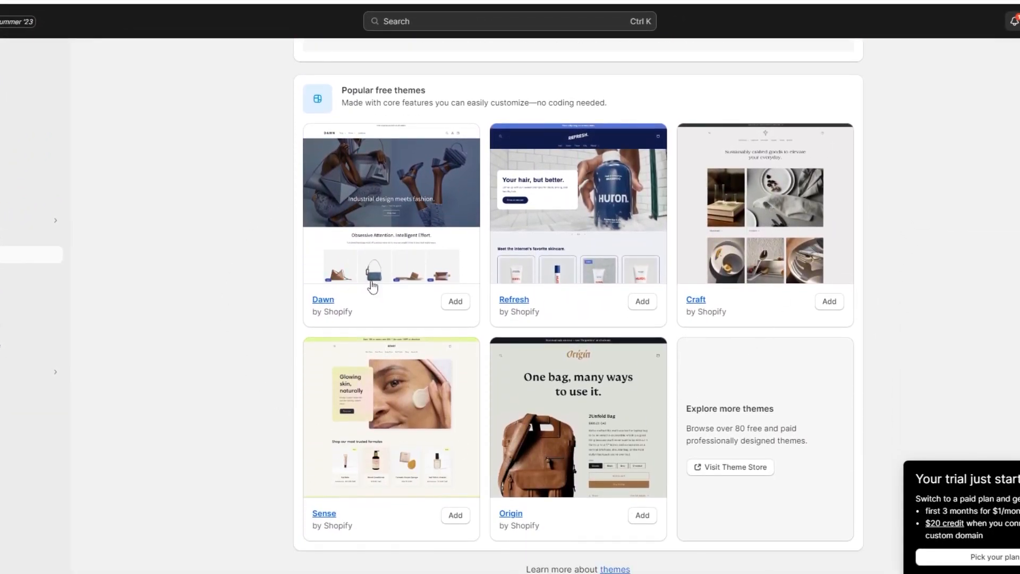
pyautogui.scroll(8, 214, 195)
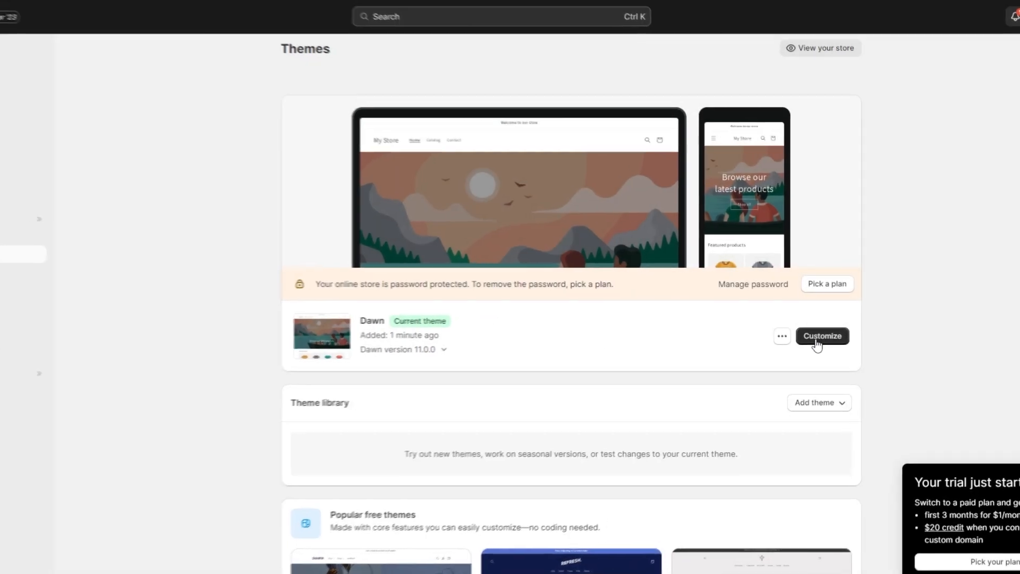
pyautogui.click(818, 343)
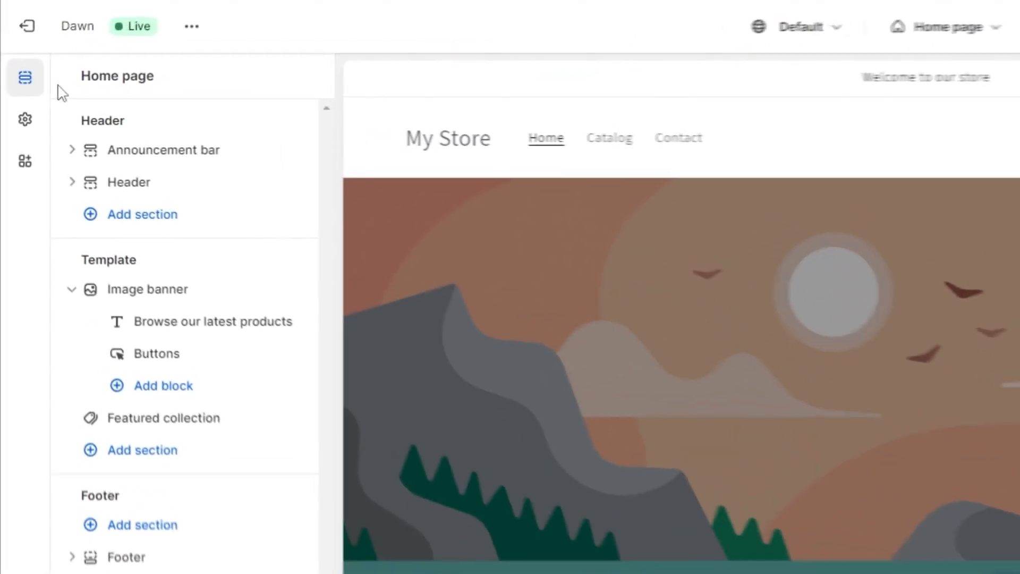
# Step: In Theme settings, set the krause. logo and the k favicon images
pyautogui.click(28, 125)
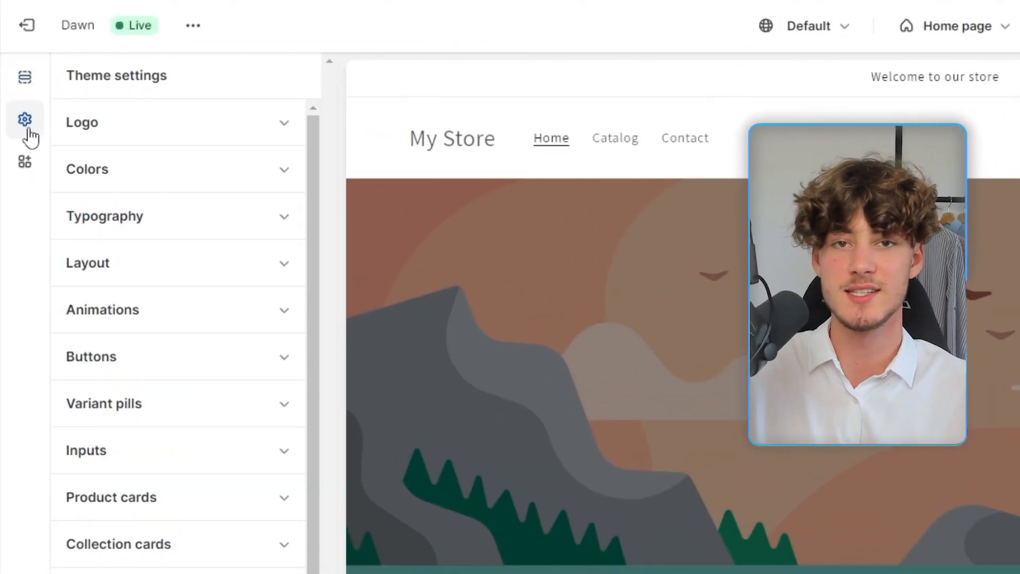
pyautogui.click(235, 125)
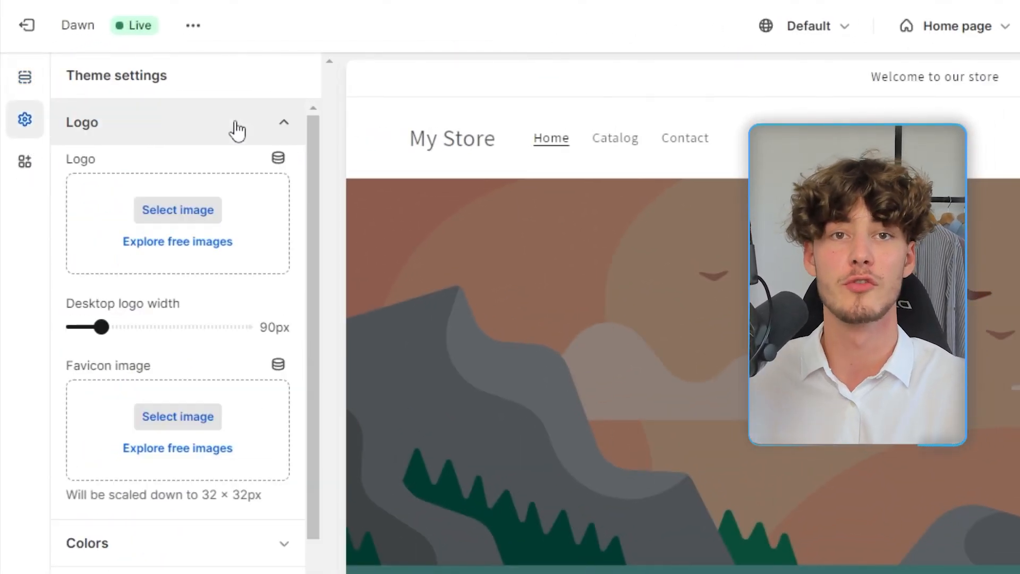
pyautogui.click(171, 212)
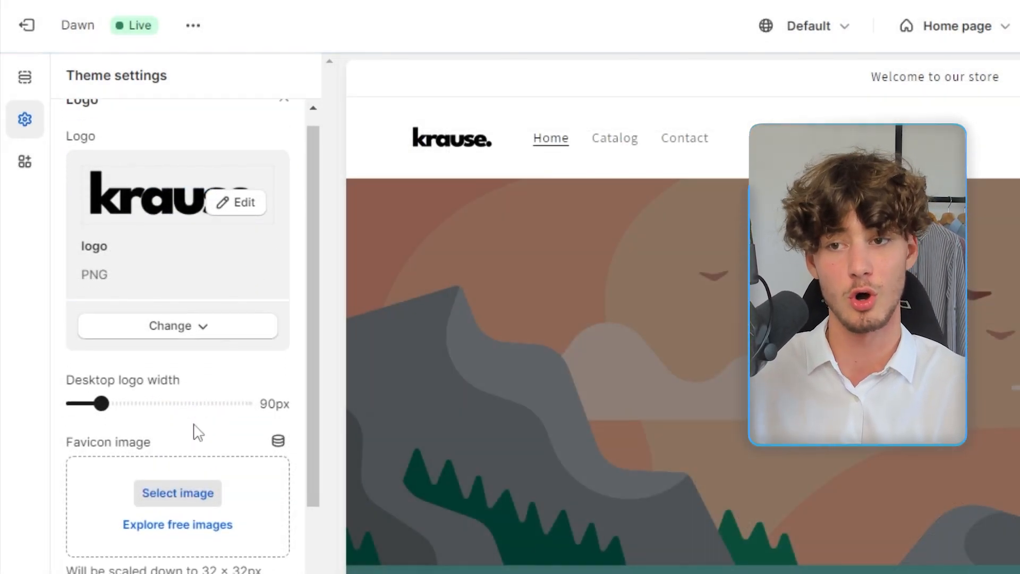
pyautogui.scroll(-2, 198, 434)
pyautogui.moveTo(157, 372); pyautogui.dragTo(68, 371)
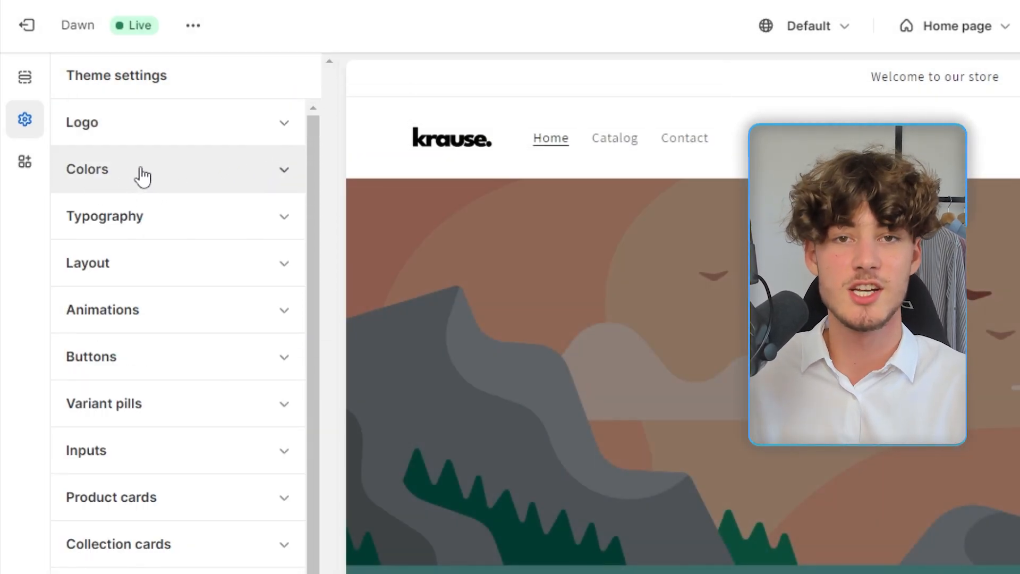
# Step: Review the colour scheme and heading font settings, save the theme, and return to Themes
pyautogui.click(143, 176)
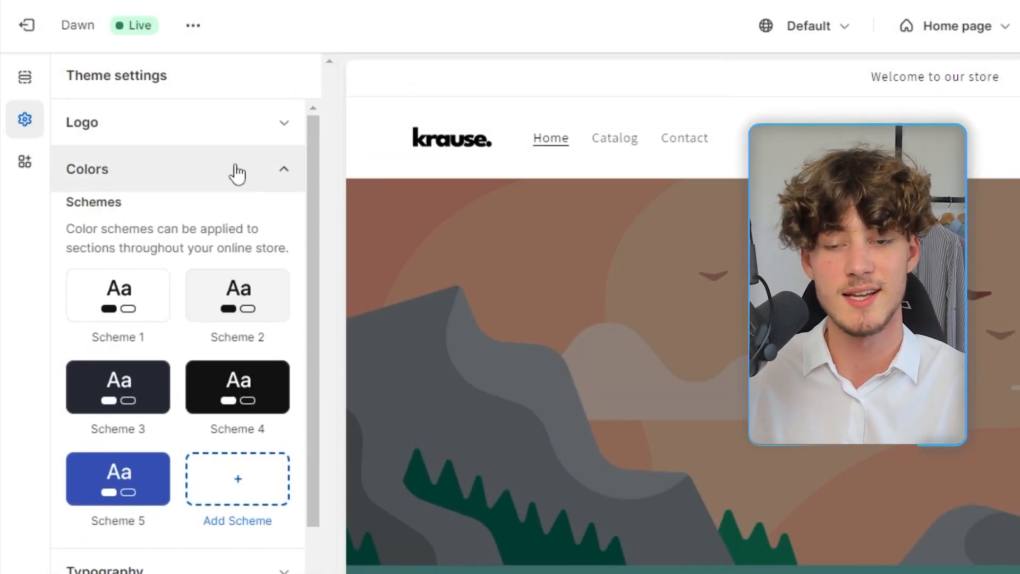
pyautogui.click(177, 189)
pyautogui.click(139, 232)
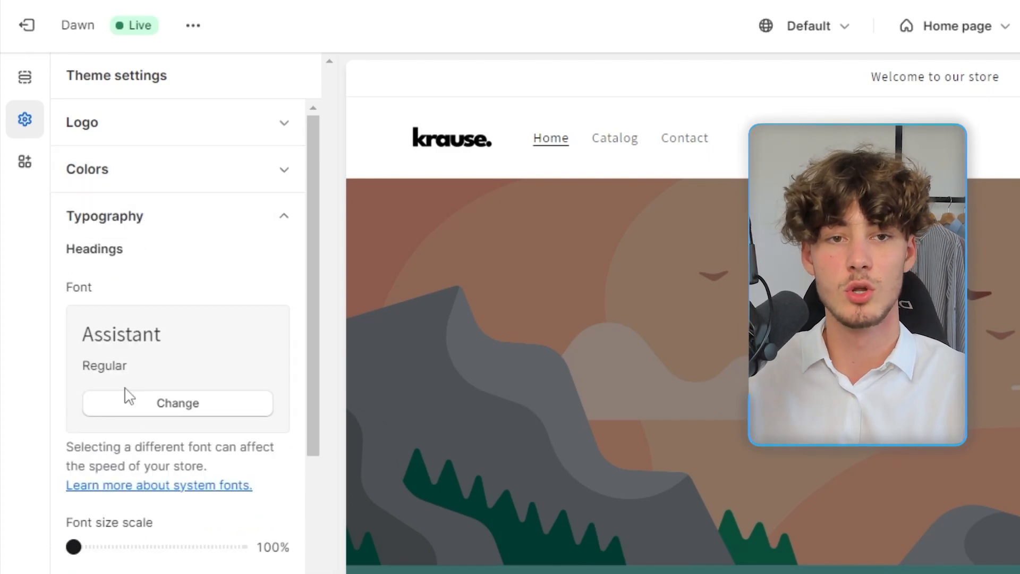
pyautogui.click(159, 402)
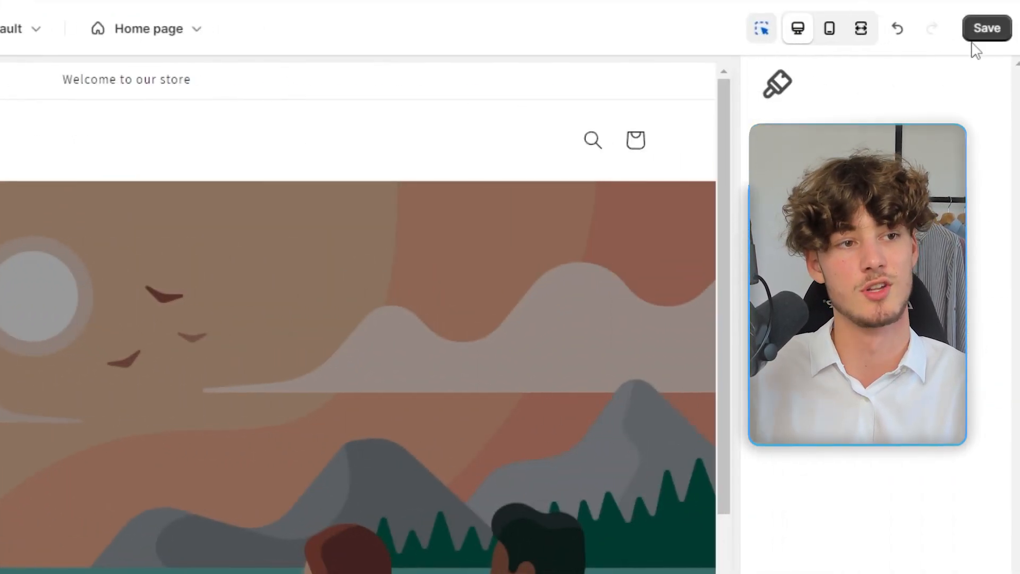
pyautogui.click(987, 29)
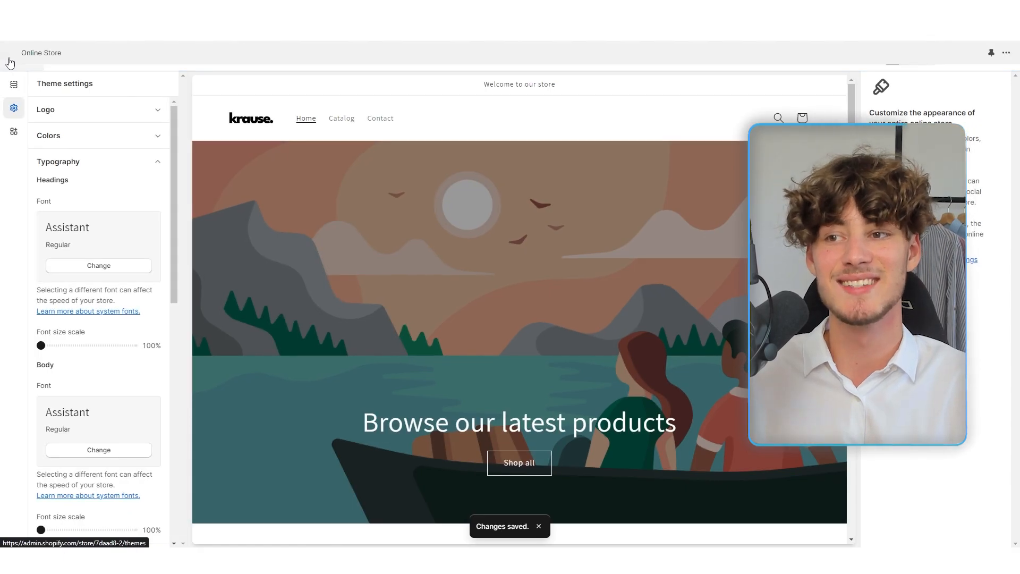
pyautogui.click(11, 60)
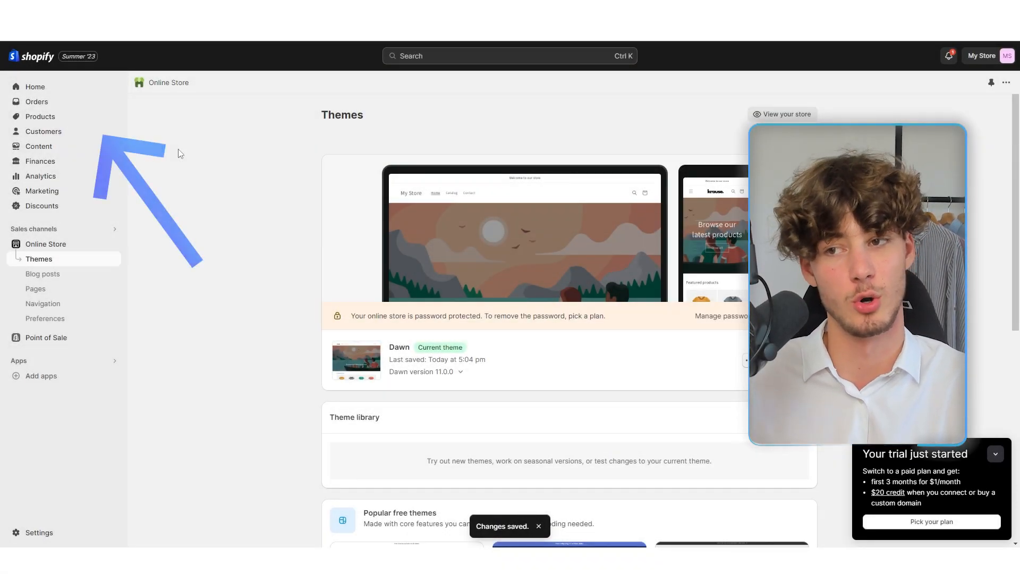
# Step: Add a new product titled 'Overzised T-Shirt'
pyautogui.click(70, 121)
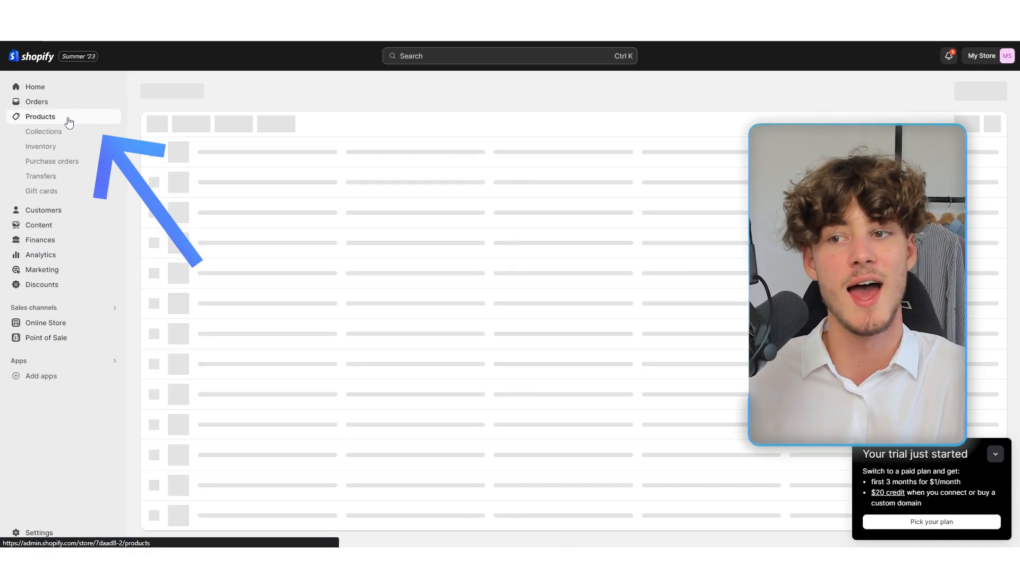
pyautogui.click(646, 293)
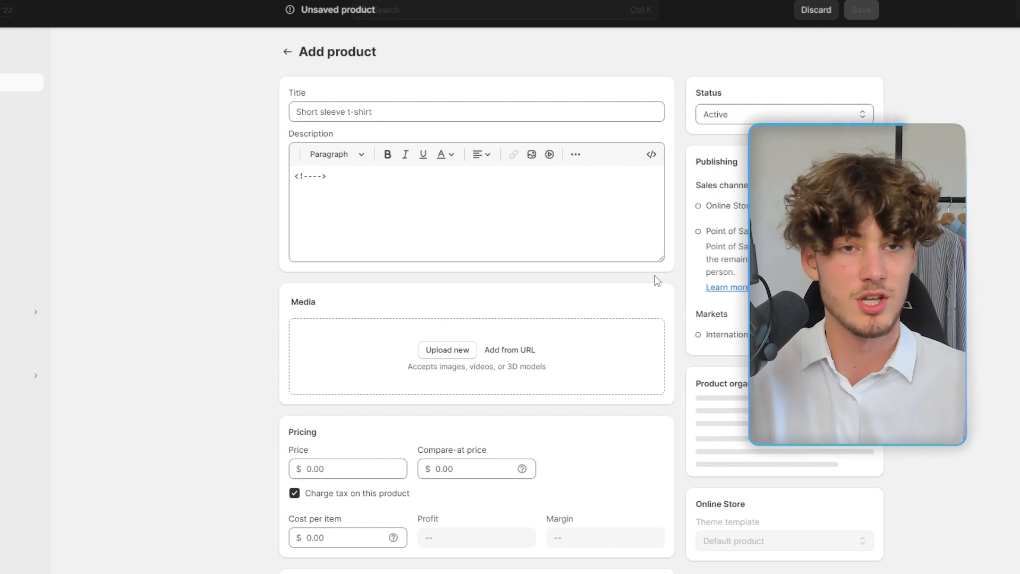
pyautogui.click(410, 110)
pyautogui.write('Overzised T-Shirt')
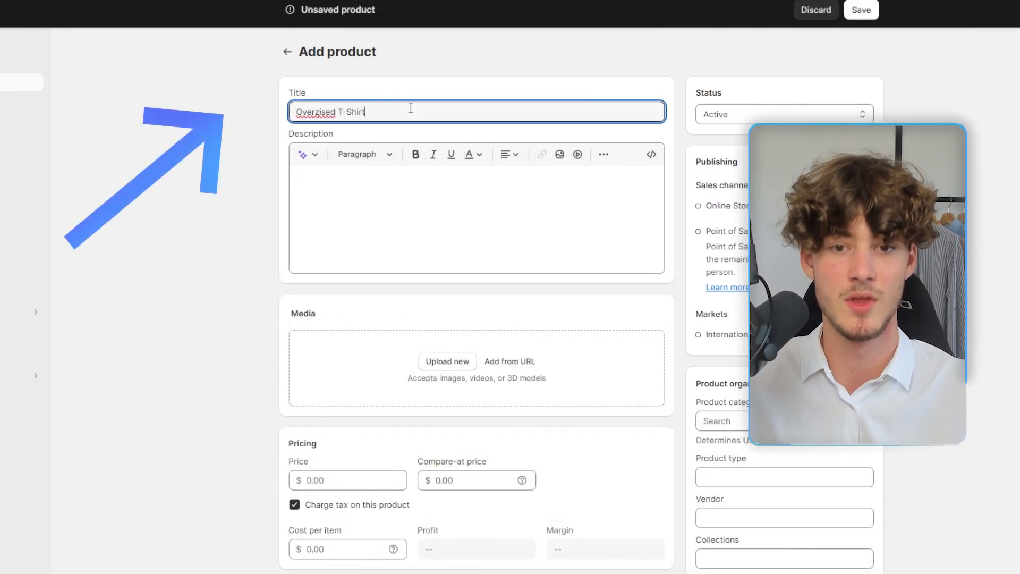
pyautogui.moveTo(337, 135); pyautogui.dragTo(276, 140)
pyautogui.click(331, 136)
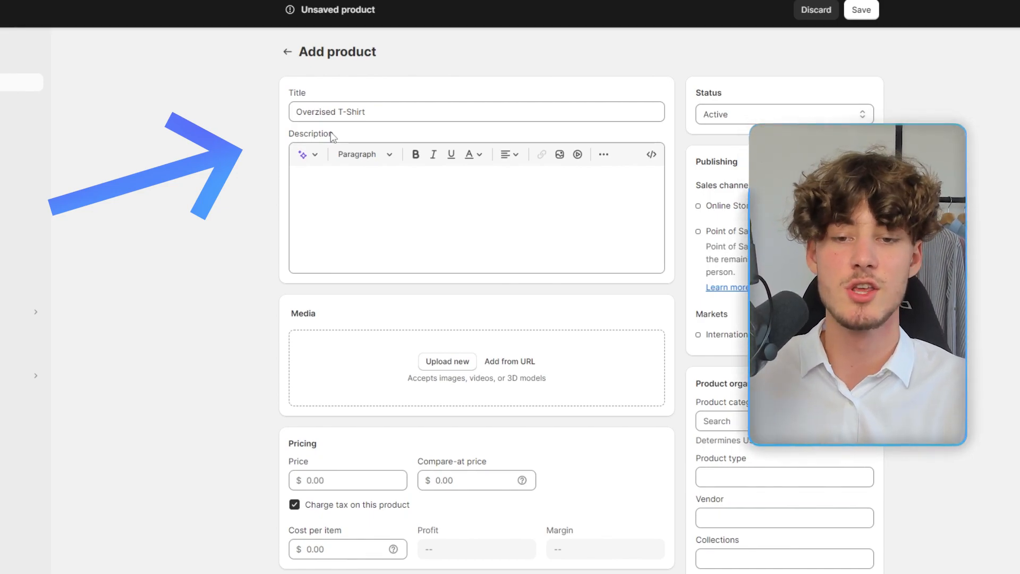
# Step: Generate an AI description about organic cotton, relaxed fit and USA production, and keep it
pyautogui.click(303, 154)
pyautogui.press('Tab')
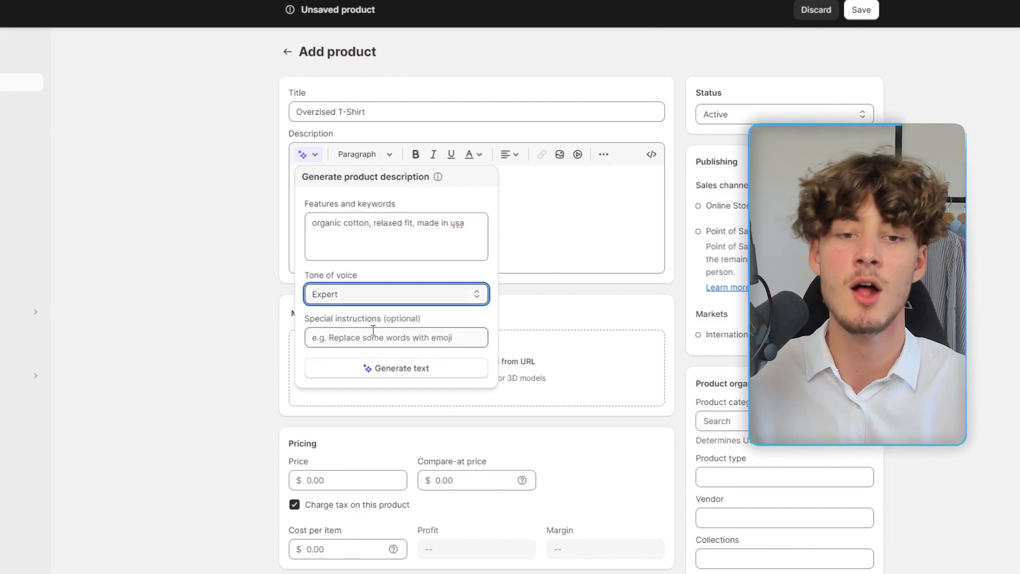
pyautogui.click(350, 375)
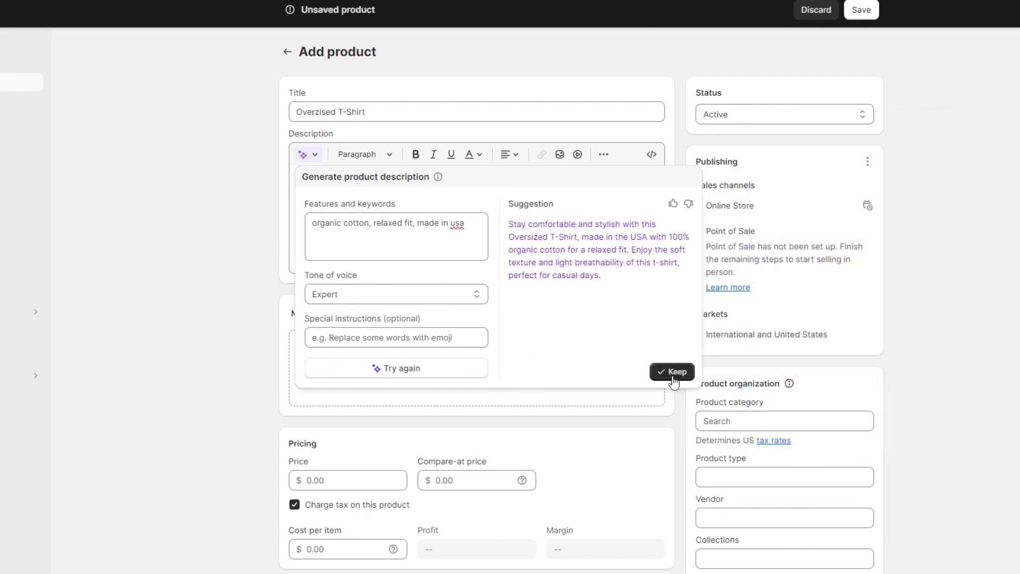
pyautogui.click(673, 372)
pyautogui.moveTo(392, 207); pyautogui.dragTo(293, 179)
pyautogui.click(165, 199)
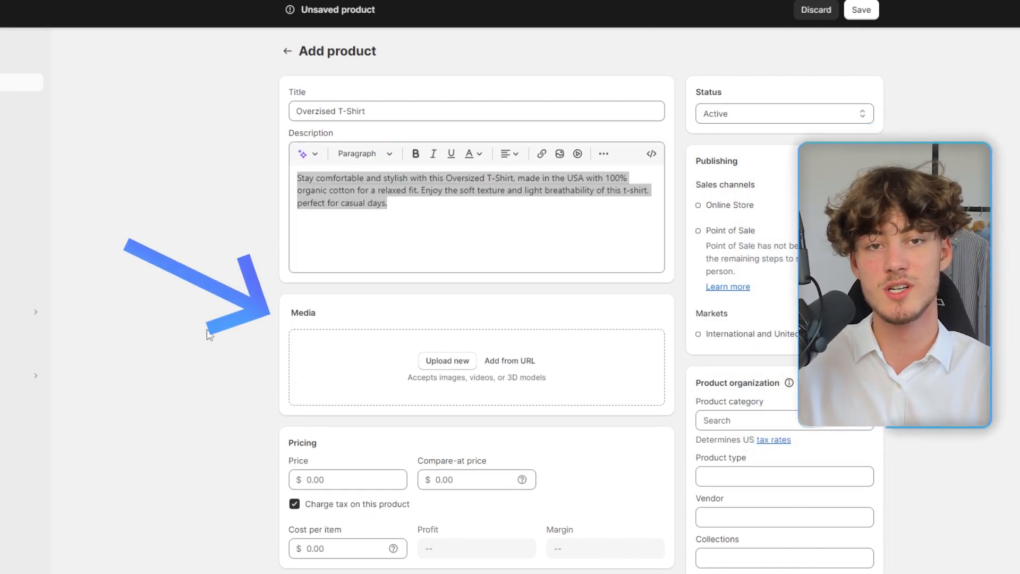
pyautogui.scroll(-2, 484, 275)
# Step: Add three T-shirt photos, price 49.00, and 200 units in stock at the shop location
pyautogui.click(446, 235)
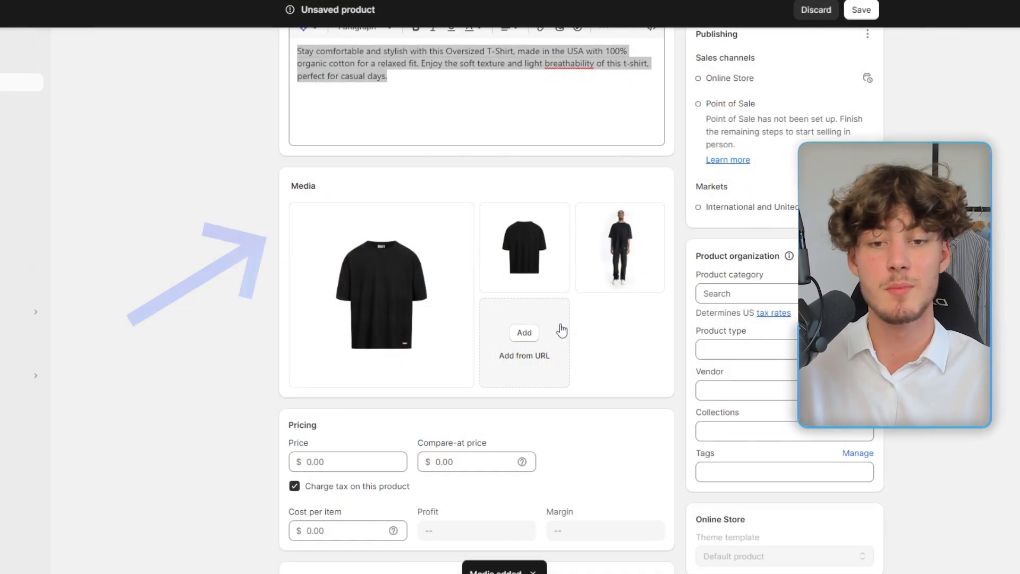
pyautogui.scroll(-5, 590, 354)
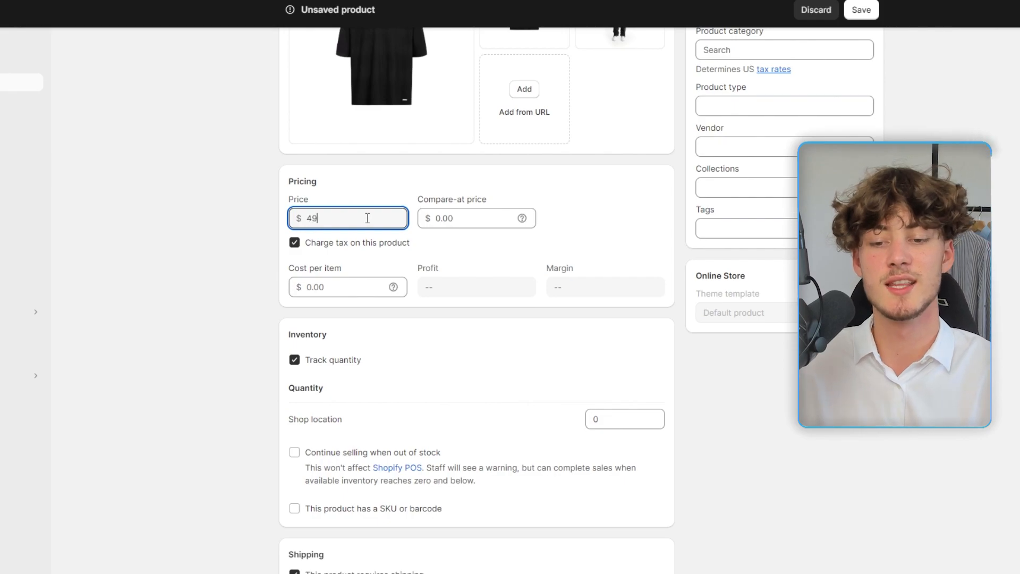
pyautogui.scroll(-3, 223, 319)
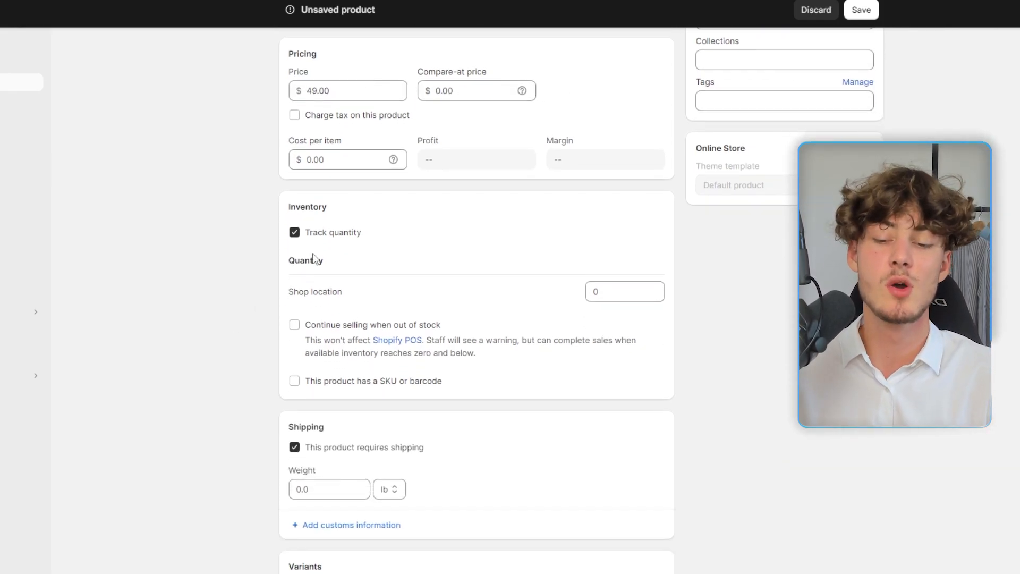
pyautogui.click(624, 291)
pyautogui.write('200')
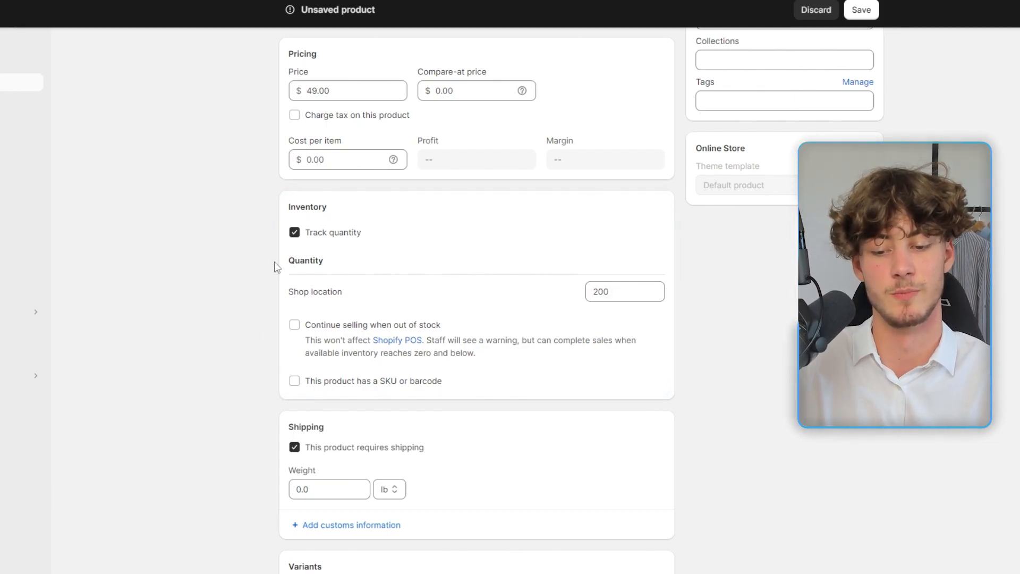
pyautogui.scroll(-4, 219, 326)
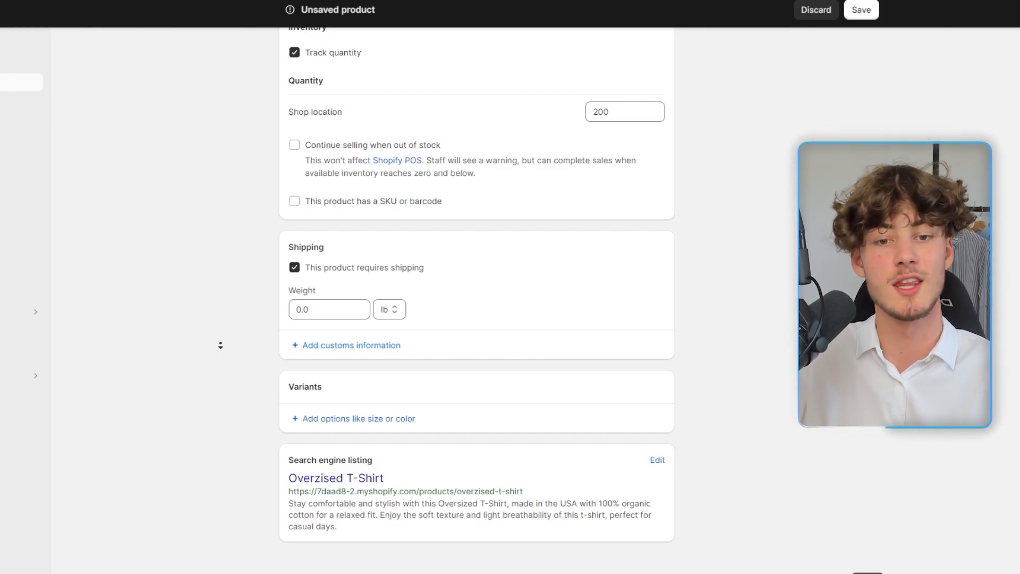
# Step: Add a Size option with values Small, Med and more, then save the product
pyautogui.click(372, 419)
pyautogui.scroll(-3, 284, 372)
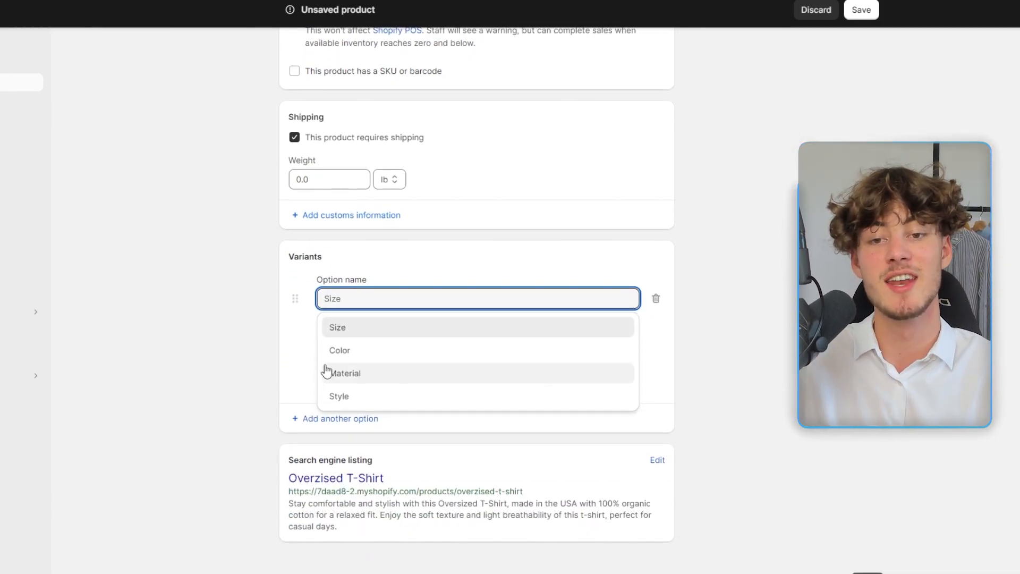
pyautogui.click(344, 329)
pyautogui.click(383, 353)
pyautogui.write('Small')
pyautogui.press('Return')
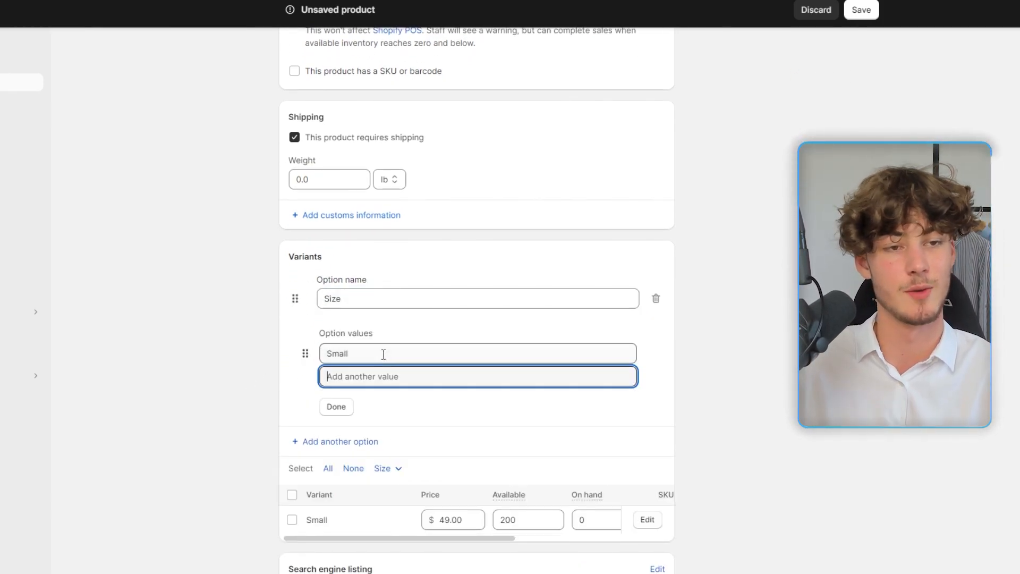
pyautogui.write('Med')
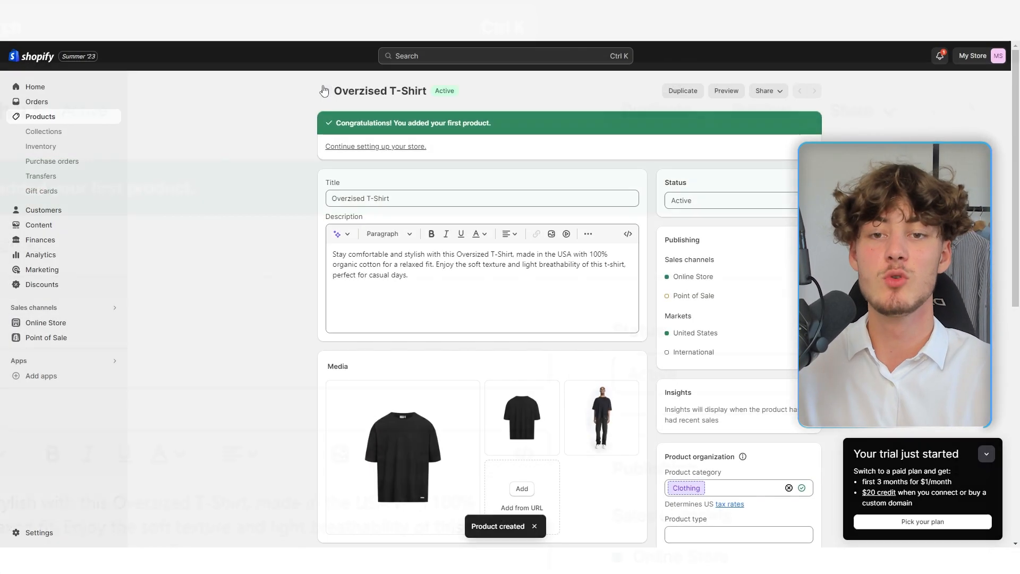
pyautogui.click(322, 90)
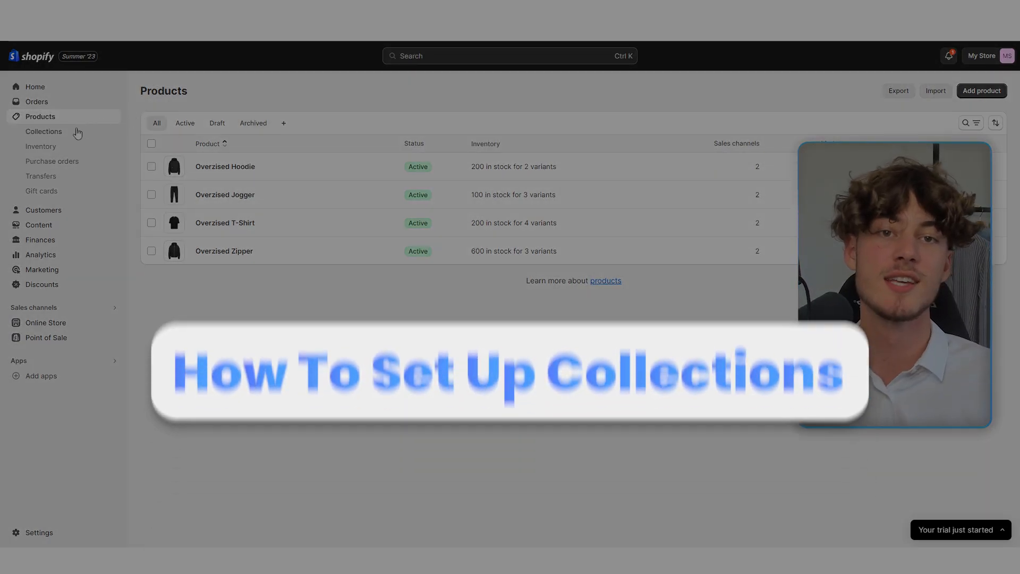
# Step: Open Shopify Collections, then browse Decathlon's All Camping Tents grid as a collection example
pyautogui.click(80, 131)
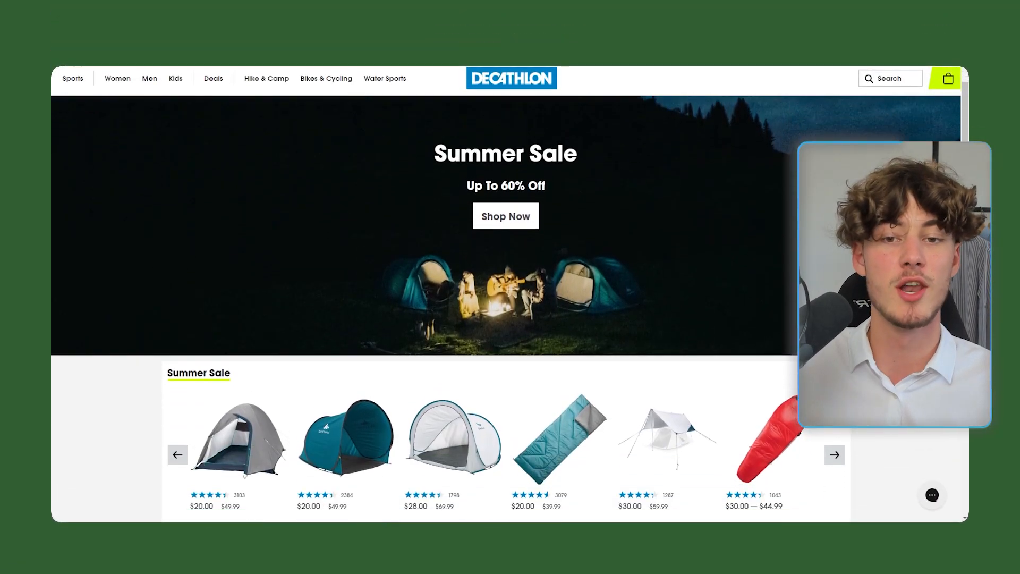
pyautogui.scroll(-7, 510, 293)
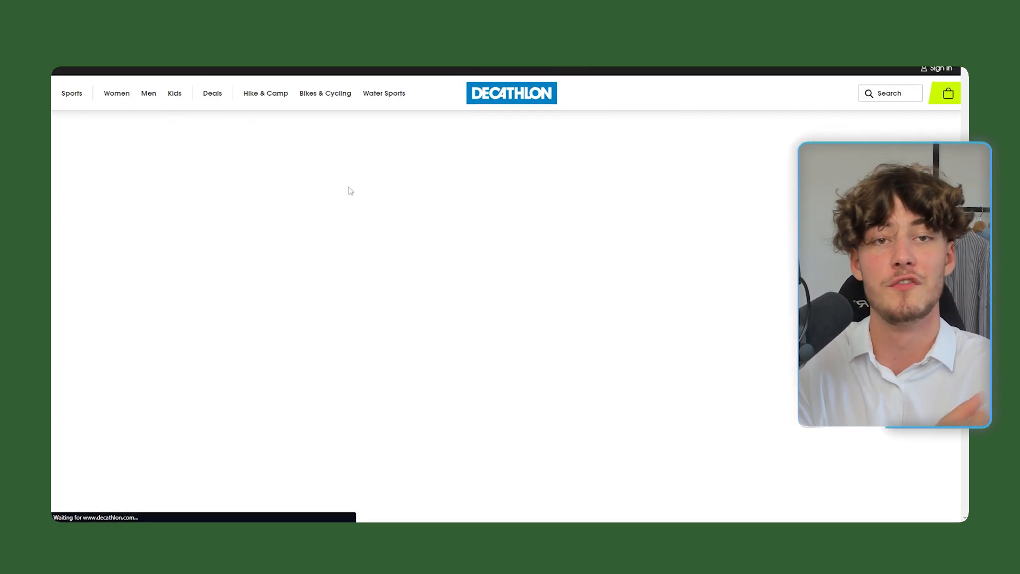
pyautogui.scroll(-6, 242, 234)
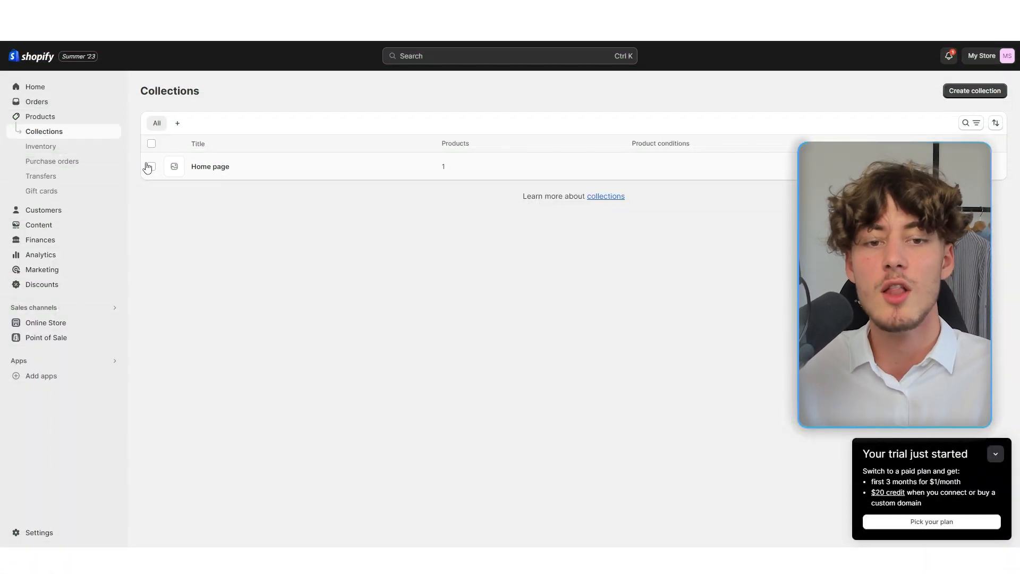
# Step: Delete the Home page collection
pyautogui.click(150, 167)
pyautogui.click(685, 225)
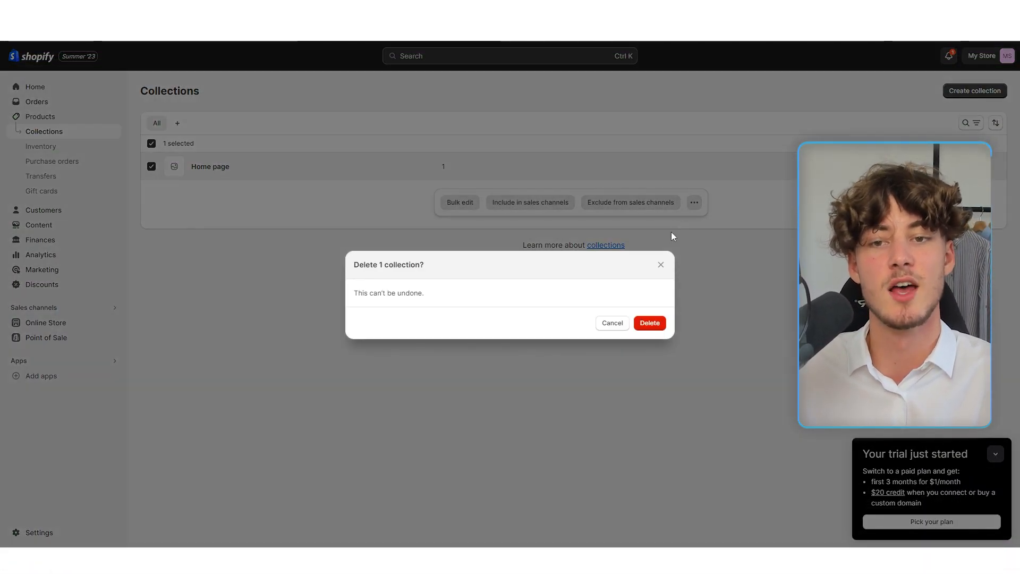
pyautogui.click(650, 324)
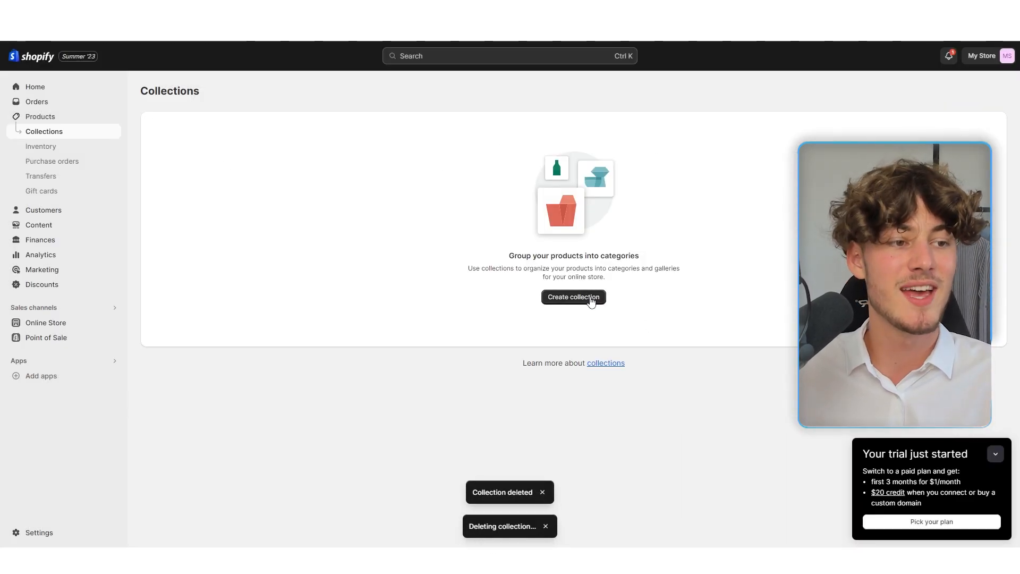
# Step: Create and save a manual collection titled 'T-Shirts'
pyautogui.click(593, 301)
pyautogui.click(445, 141)
pyautogui.write('T-Shirts')
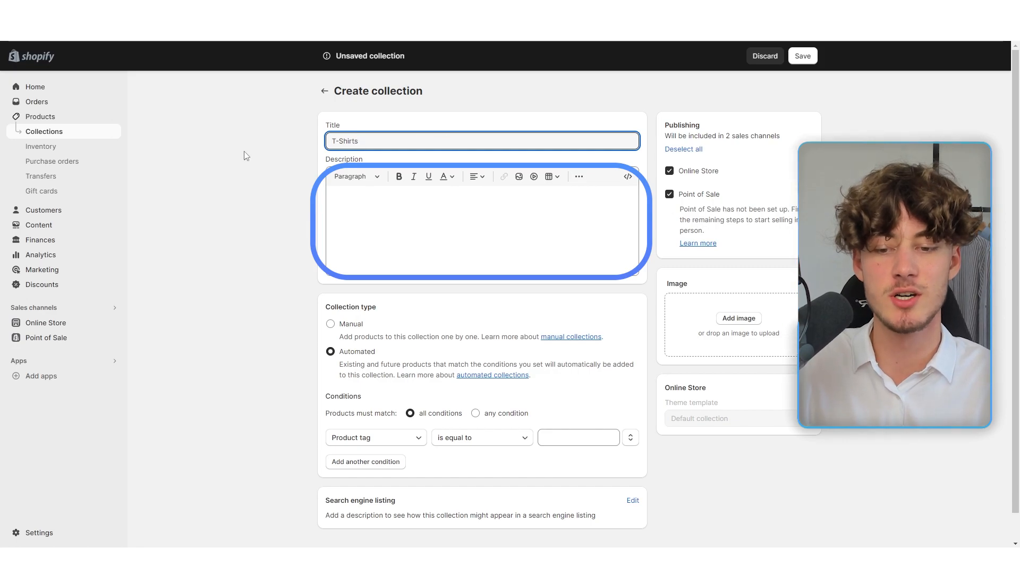
pyautogui.click(202, 212)
pyautogui.click(343, 325)
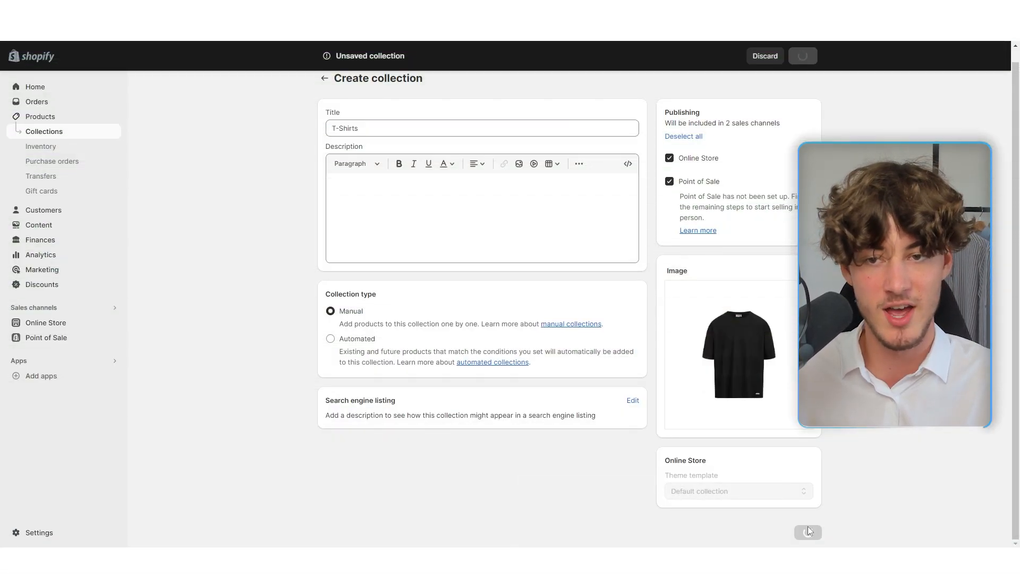
pyautogui.click(808, 532)
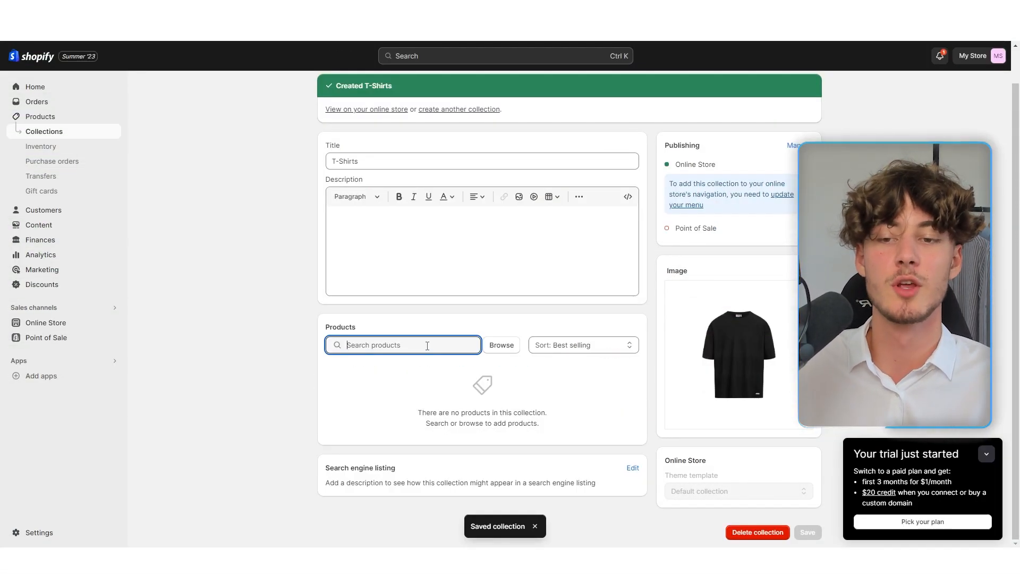
# Step: Add the Overzised T-Shirt product to the T-Shirts collection
pyautogui.click(427, 346)
pyautogui.write('T')
pyautogui.click(354, 194)
pyautogui.click(659, 463)
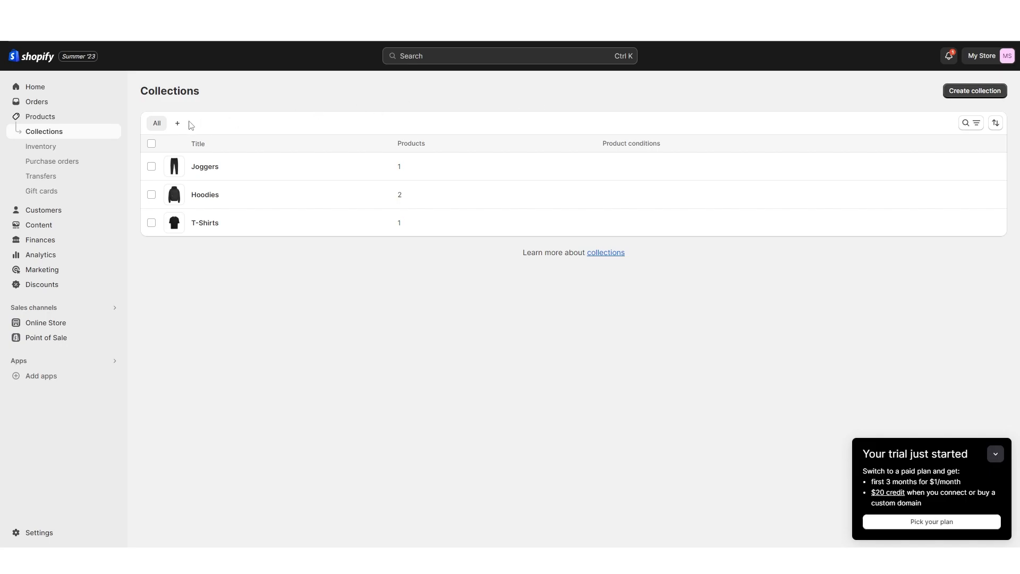
# Step: Open the Dawn theme from Online Store Themes in the theme editor
pyautogui.click(53, 324)
pyautogui.scroll(-2, 792, 244)
pyautogui.click(786, 259)
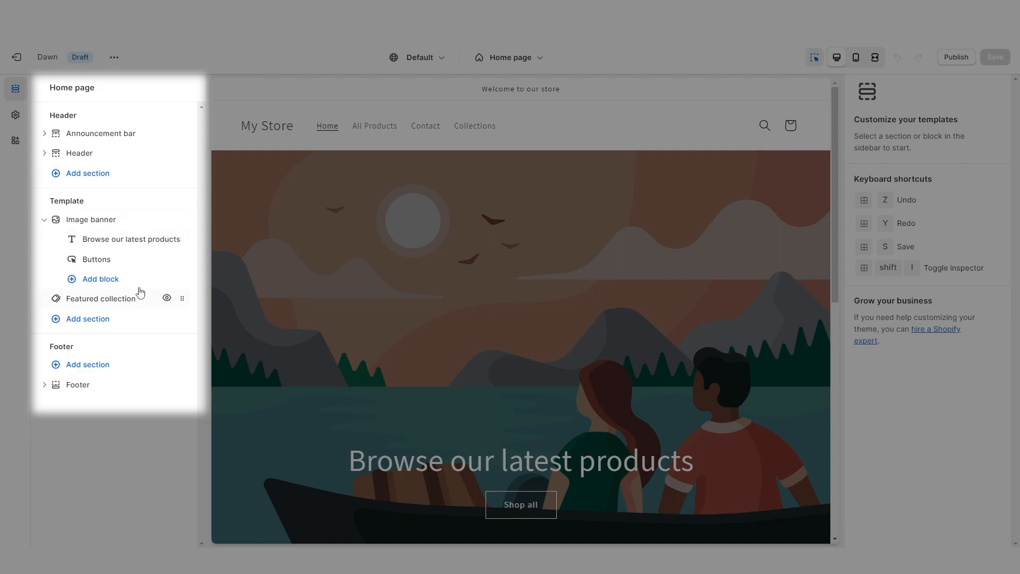
# Step: Inspect the Welcome announcement, then preview the Default product template at phone and desktop widths
pyautogui.click(111, 133)
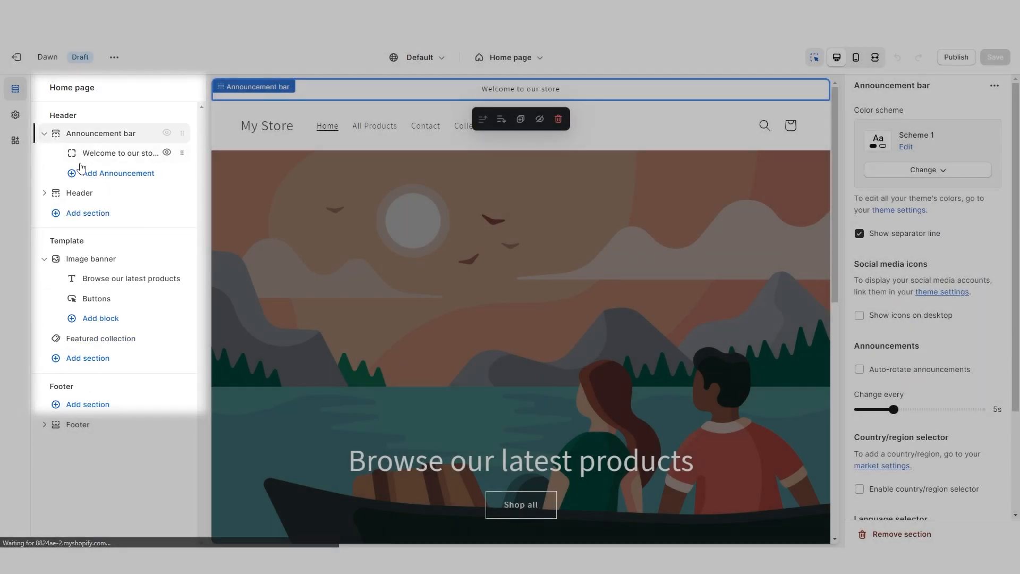
pyautogui.click(108, 153)
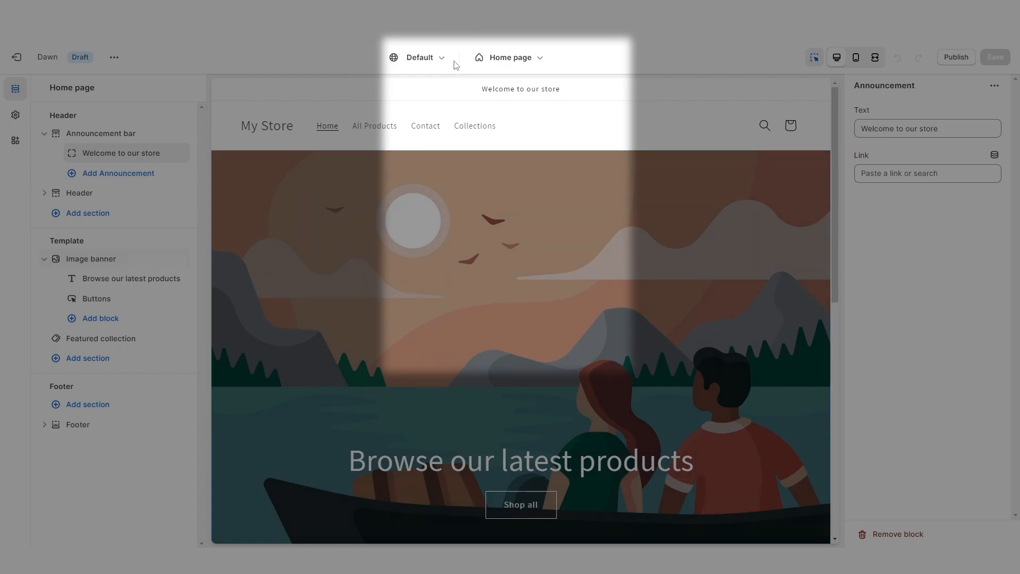
pyautogui.click(511, 54)
pyautogui.click(496, 138)
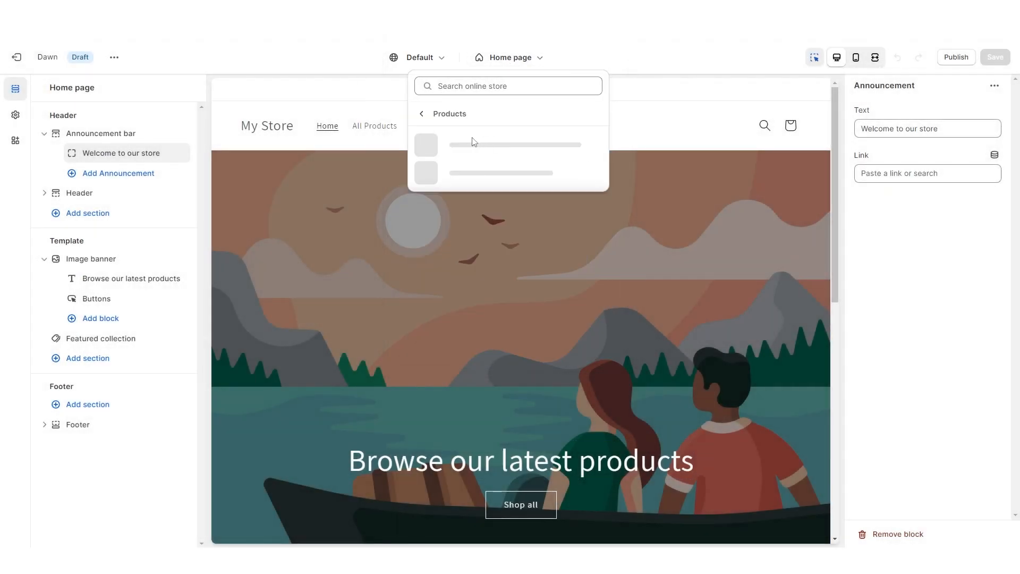
pyautogui.click(503, 152)
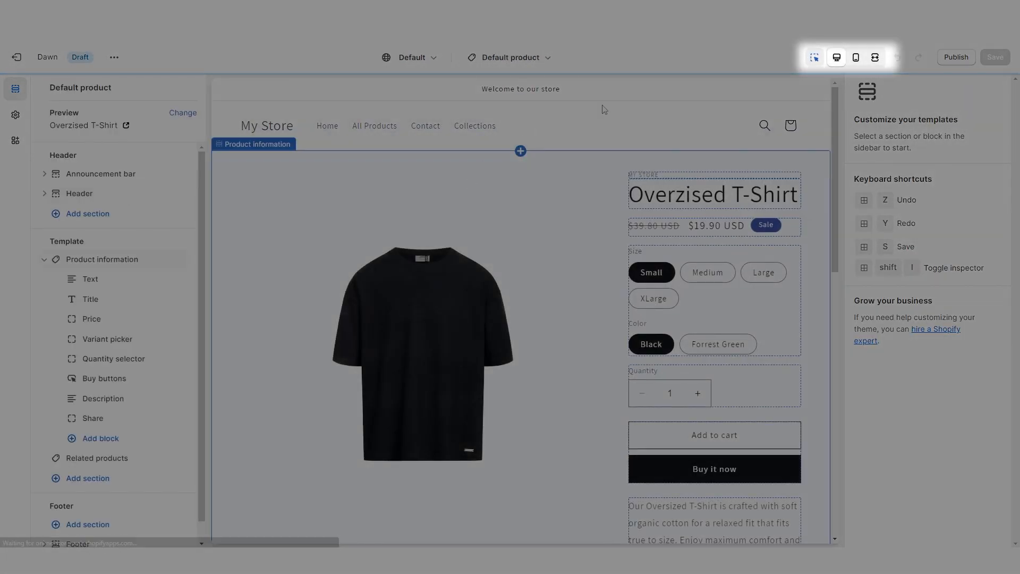
pyautogui.click(857, 59)
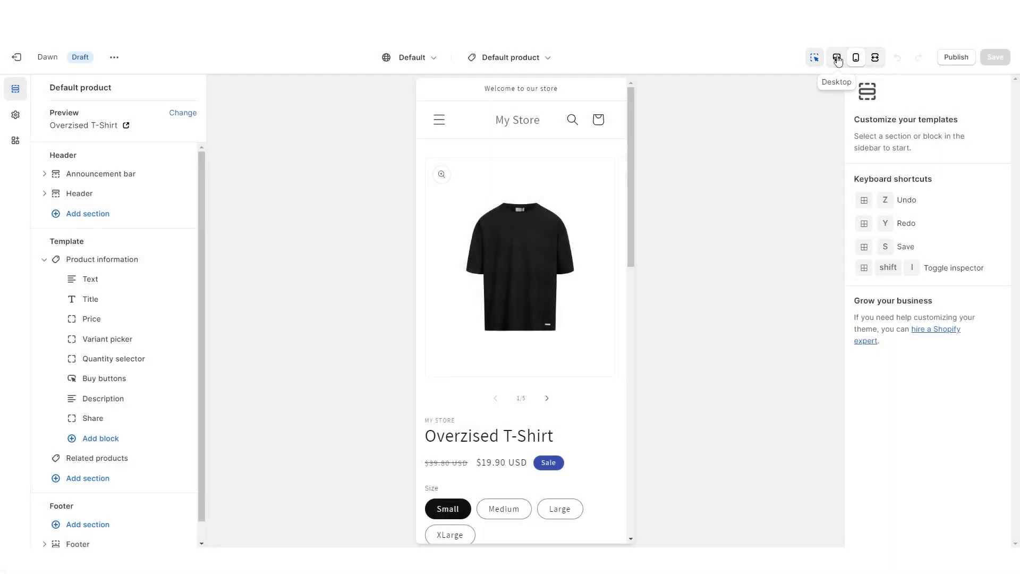
pyautogui.click(838, 59)
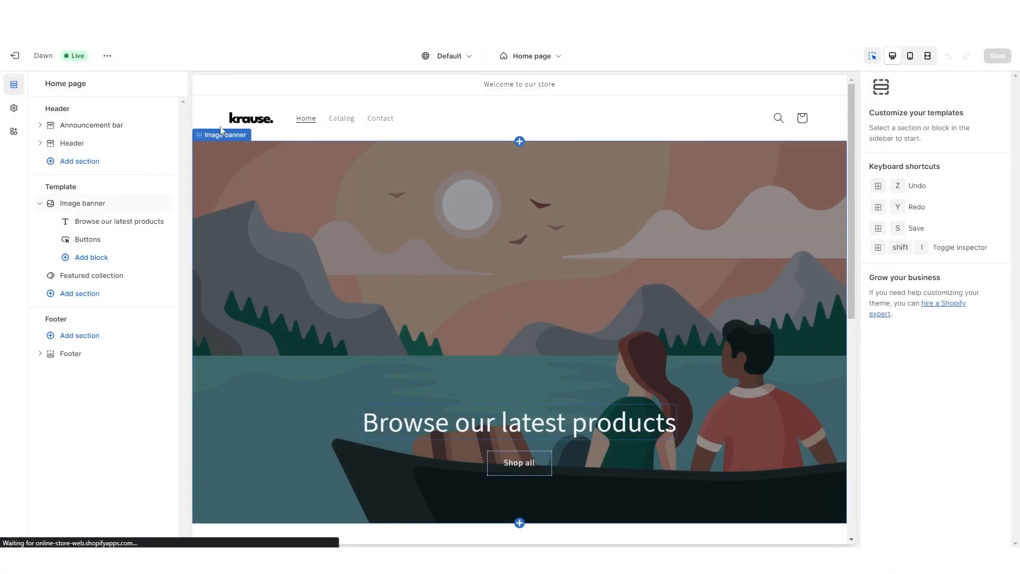
# Step: Set the image banner's picture to the Peso_Slider_DARK photo
pyautogui.click(530, 256)
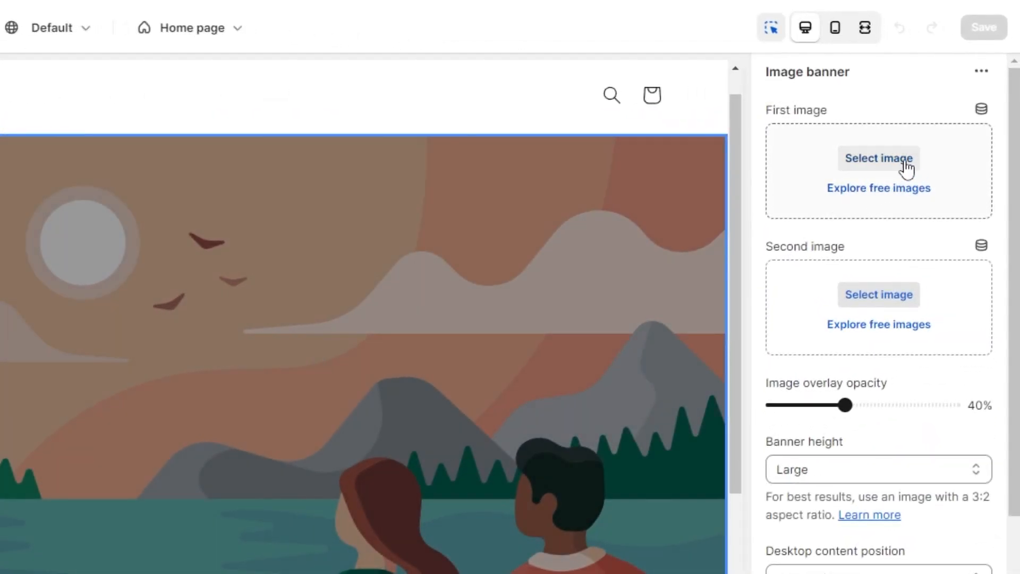
pyautogui.click(906, 168)
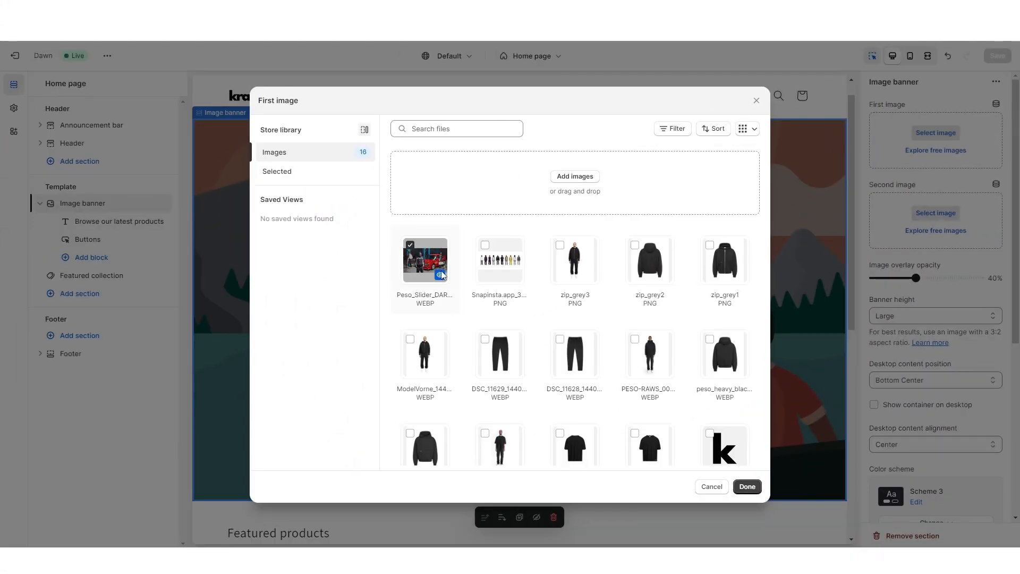
pyautogui.click(748, 486)
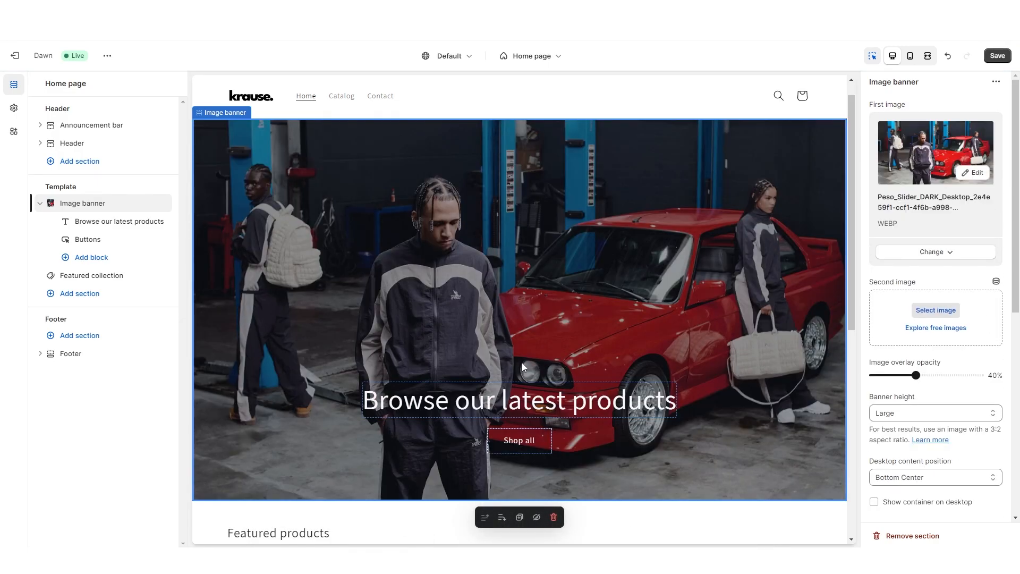
# Step: Replace the banner heading text with 'Shop our newest Products'
pyautogui.click(452, 402)
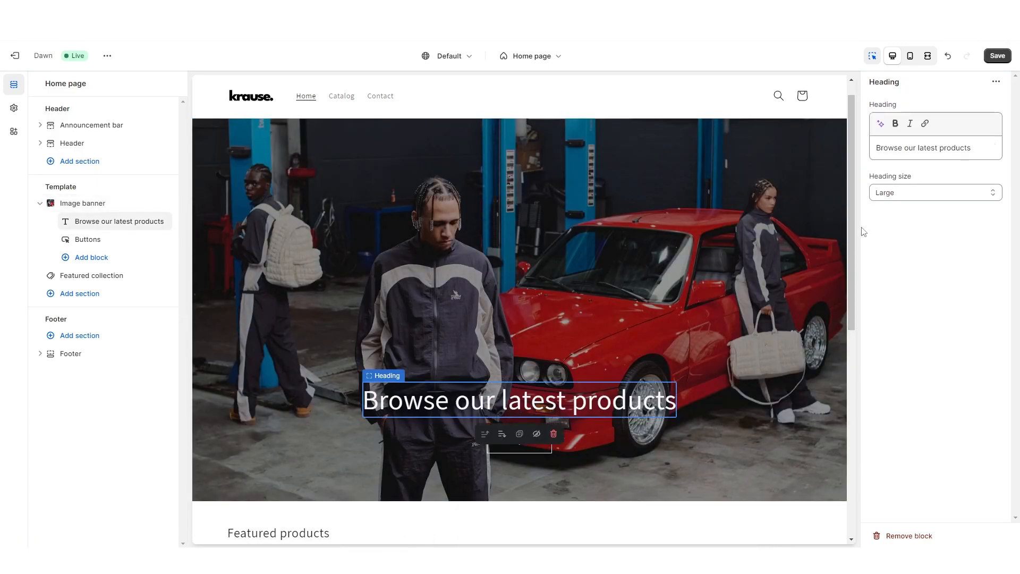
pyautogui.hotkey('ctrl', 'a')
pyautogui.write('Shop o')
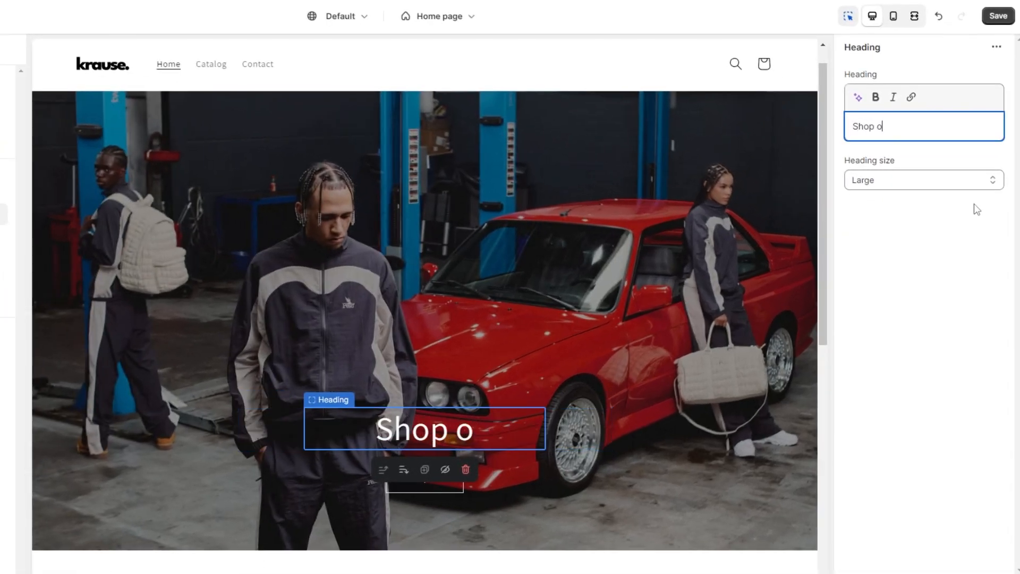
pyautogui.write('ur newest')
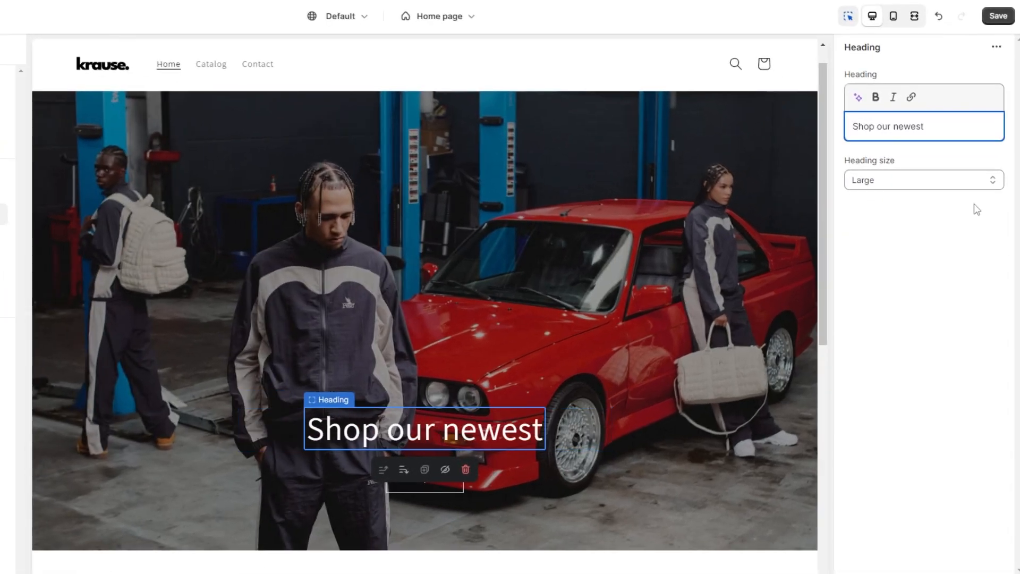
pyautogui.write(' Products')
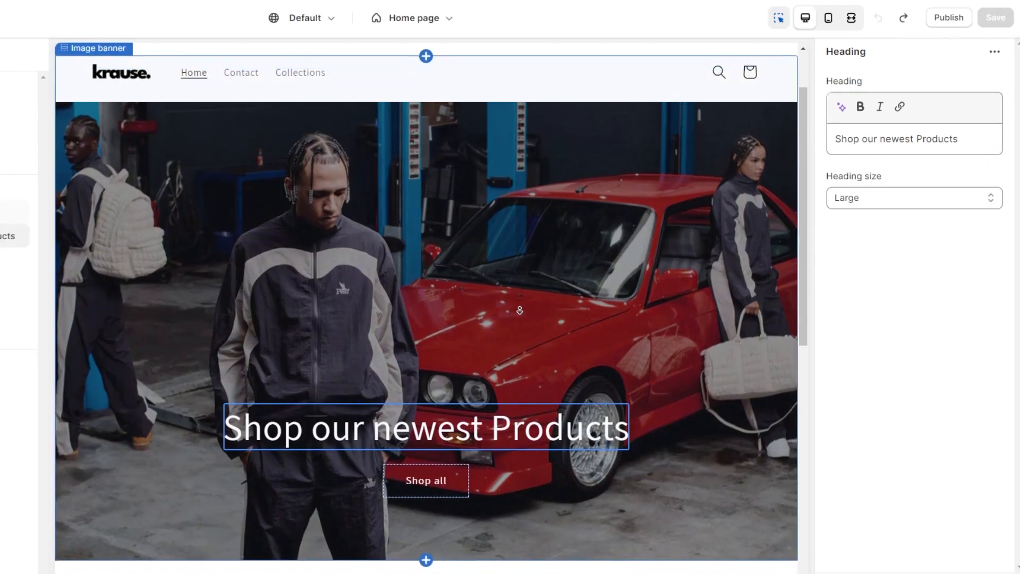
pyautogui.scroll(-5, 335, 384)
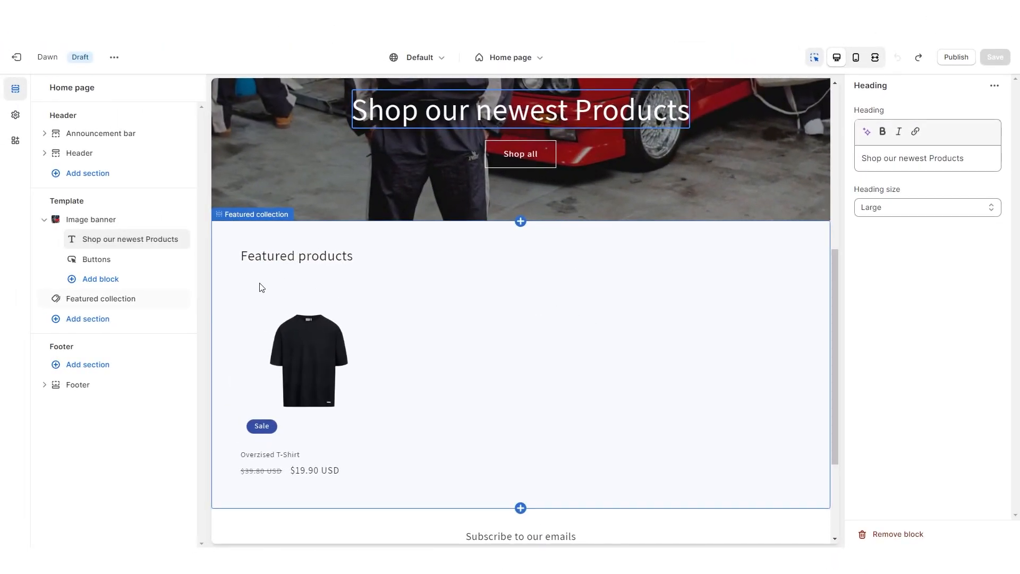
# Step: Delete the Featured collection section and browse the list of addable sections
pyautogui.click(466, 281)
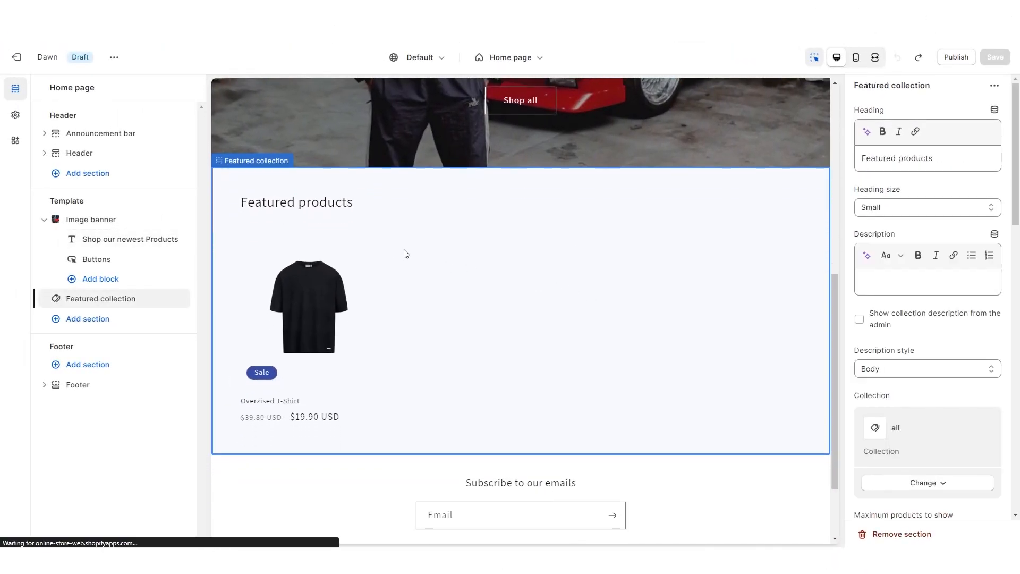
pyautogui.click(898, 535)
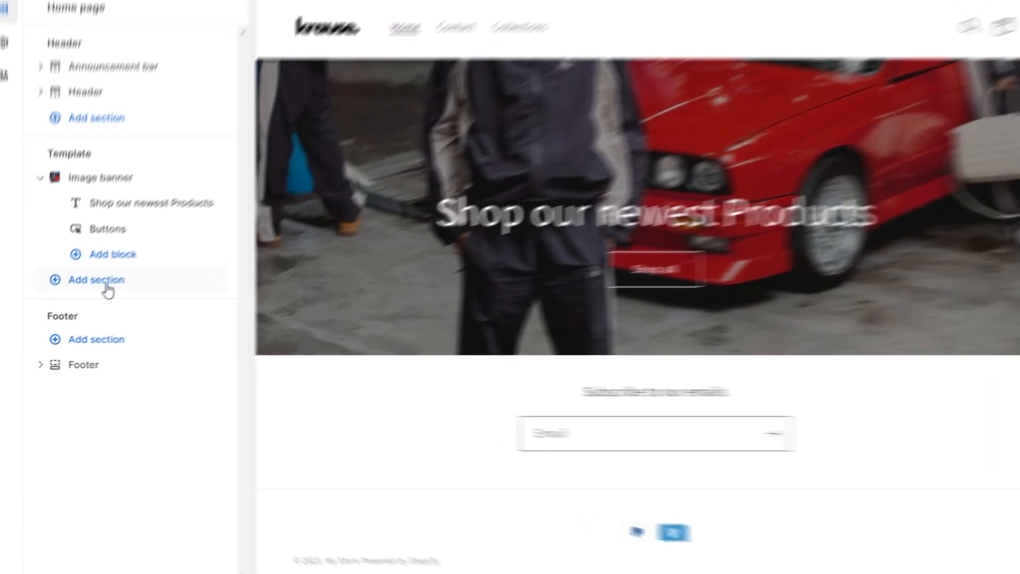
pyautogui.click(93, 305)
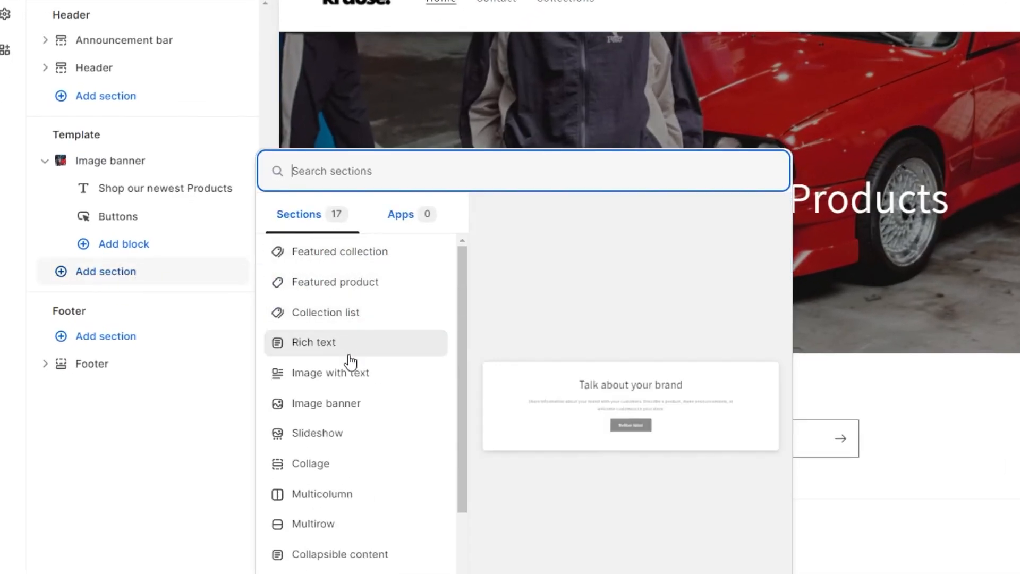
pyautogui.scroll(-3, 345, 425)
pyautogui.scroll(3, 340, 345)
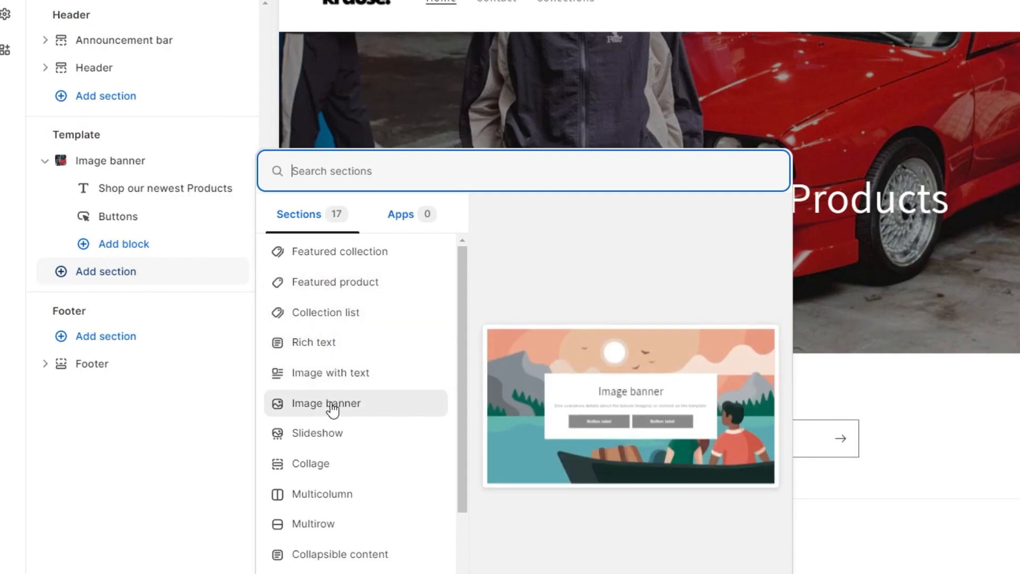
pyautogui.scroll(-4, 356, 467)
pyautogui.scroll(4, 351, 507)
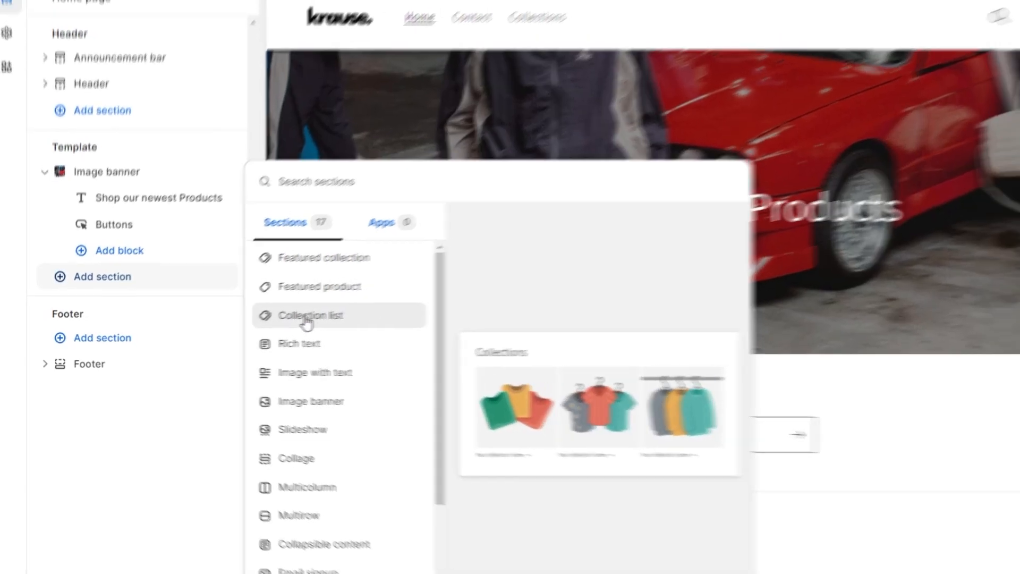
# Step: Add a Collection list section with cards for T-Shirts, Hoodies and Joggers
pyautogui.click(311, 314)
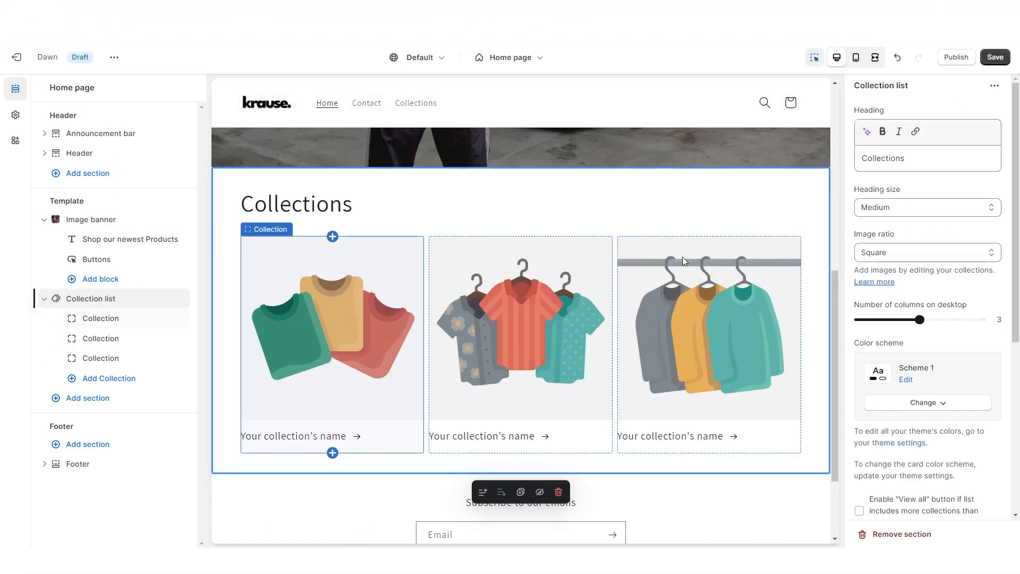
pyautogui.click(342, 310)
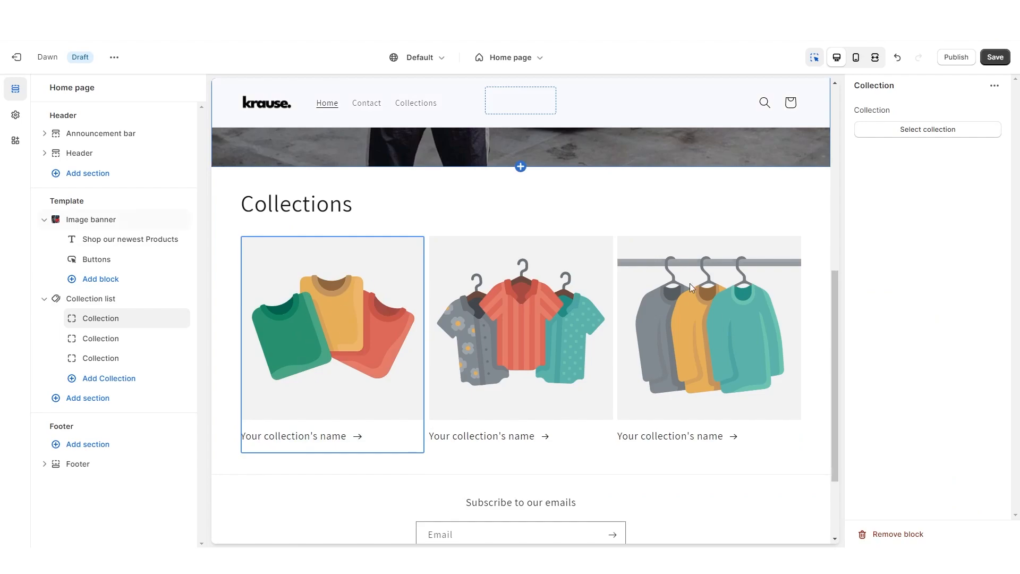
pyautogui.click(909, 130)
pyautogui.click(927, 301)
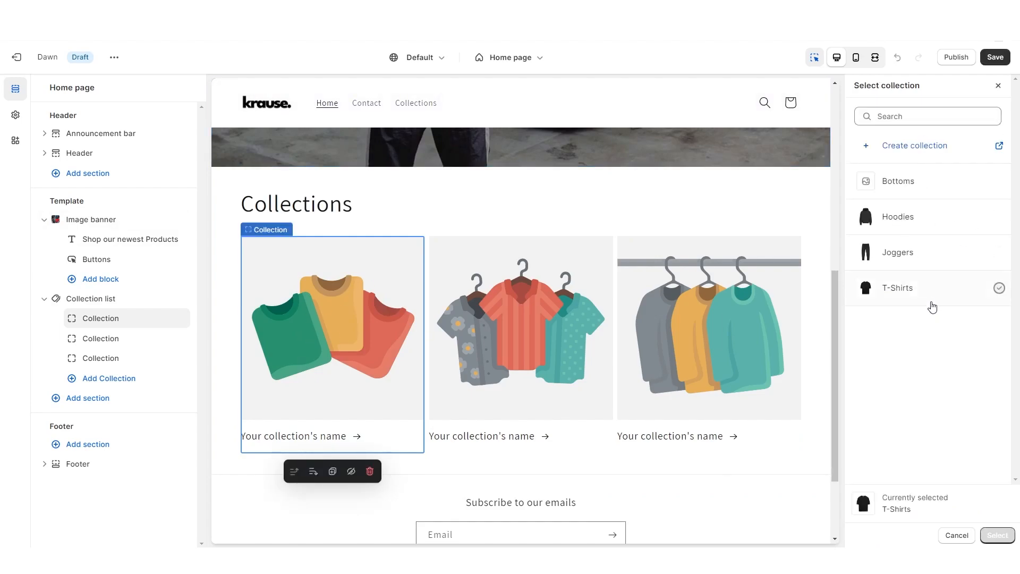
pyautogui.click(997, 535)
pyautogui.click(558, 324)
pyautogui.click(933, 129)
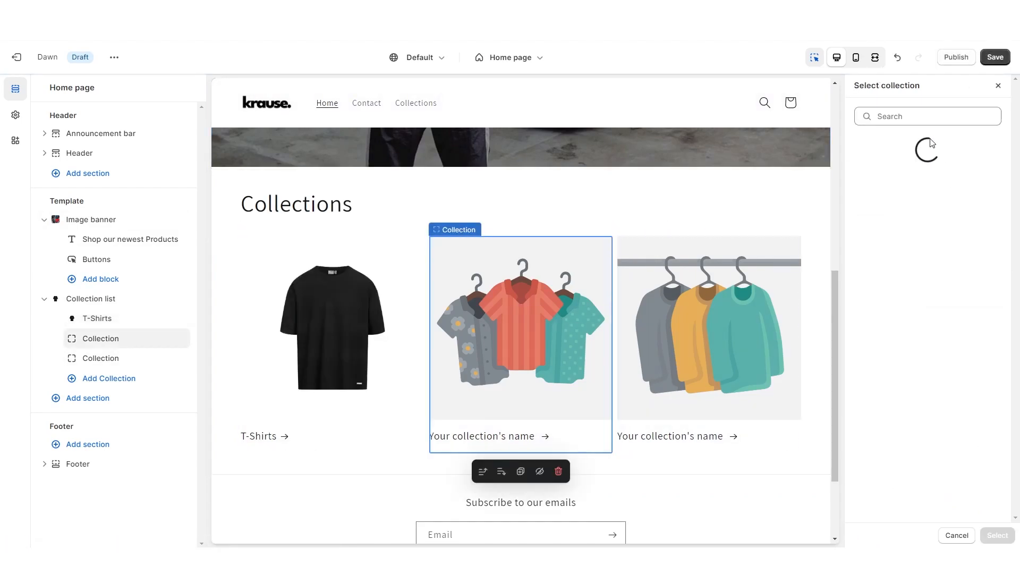
pyautogui.click(913, 223)
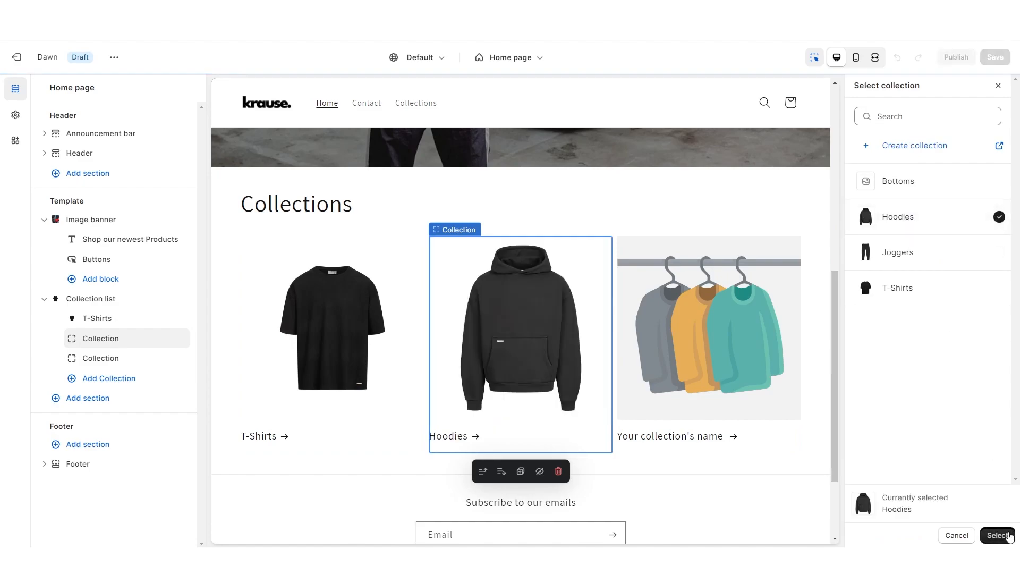
pyautogui.click(998, 535)
pyautogui.click(776, 391)
pyautogui.click(941, 131)
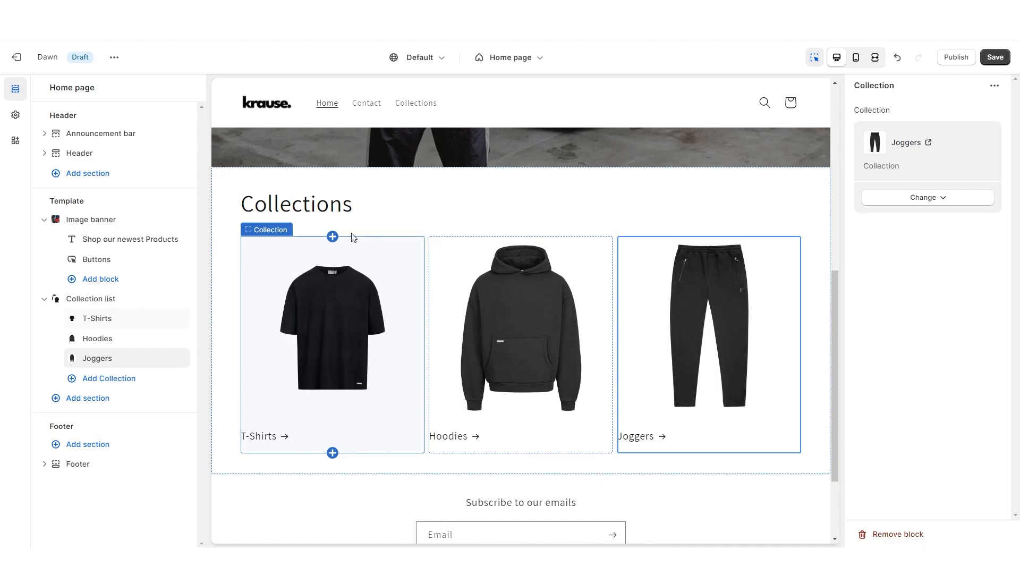
# Step: Adjust the sliders and options in the Collection list section's settings
pyautogui.click(311, 190)
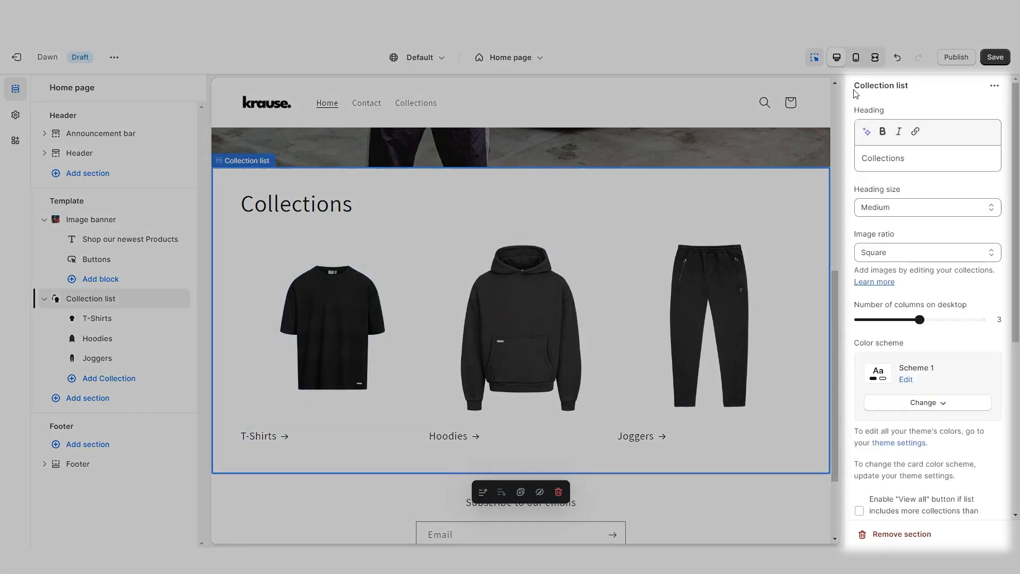
pyautogui.moveTo(853, 85); pyautogui.dragTo(927, 93)
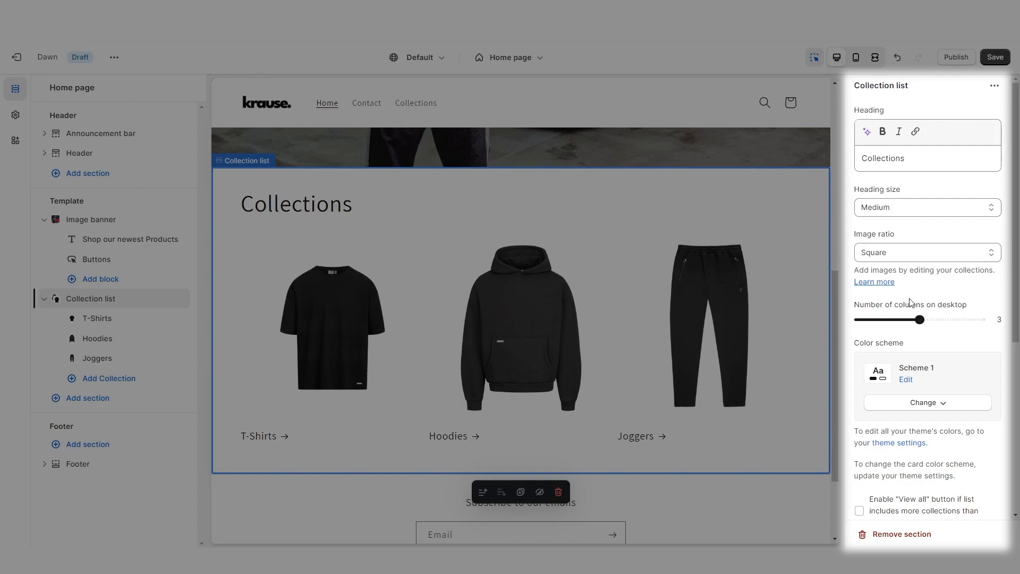
pyautogui.scroll(-1, 909, 302)
pyautogui.moveTo(854, 252); pyautogui.dragTo(928, 253)
pyautogui.click(982, 249)
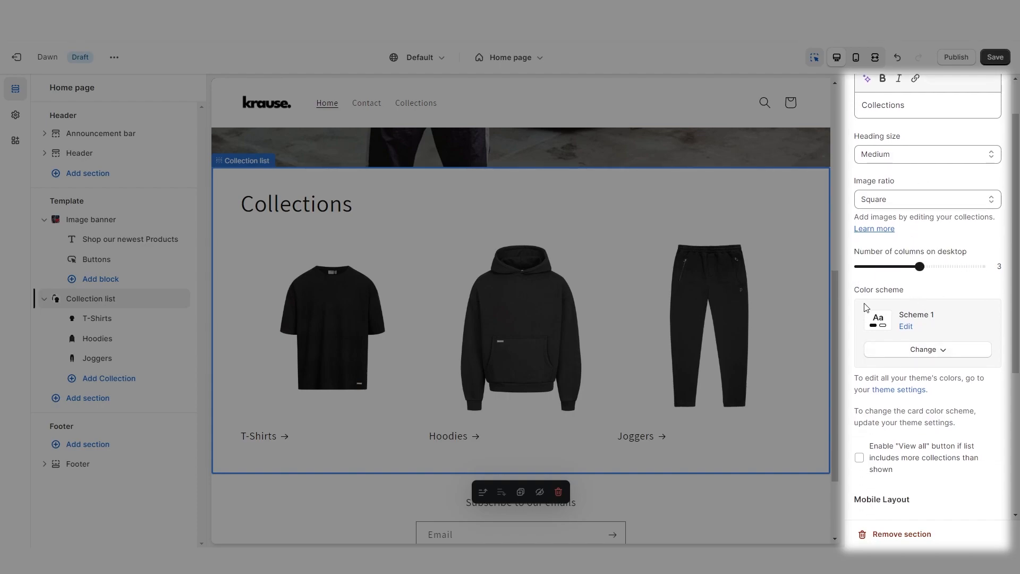
pyautogui.scroll(-4, 951, 289)
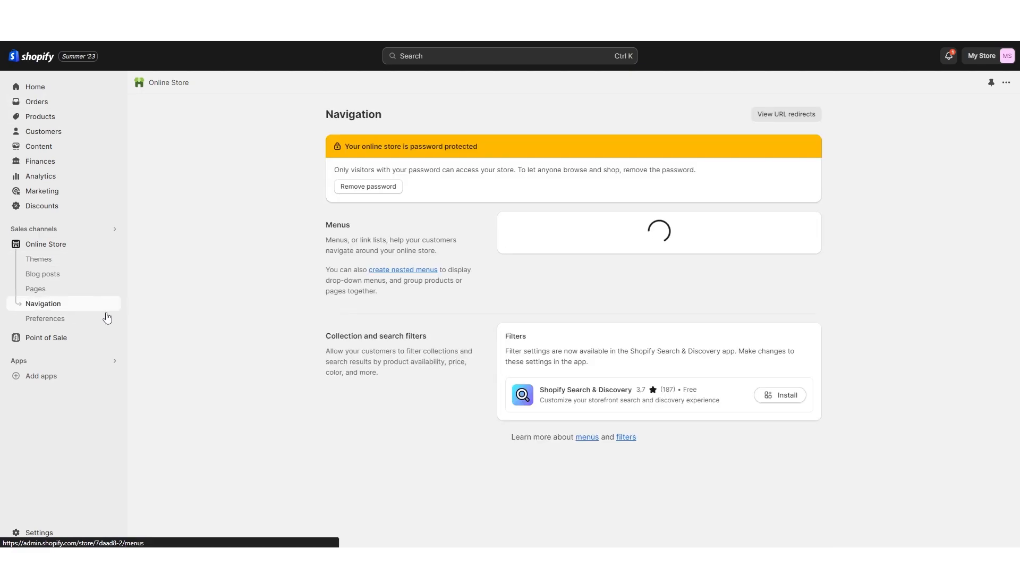
# Step: Add a 'Shop All Products' main-menu item linked to All products and test it
pyautogui.click(519, 289)
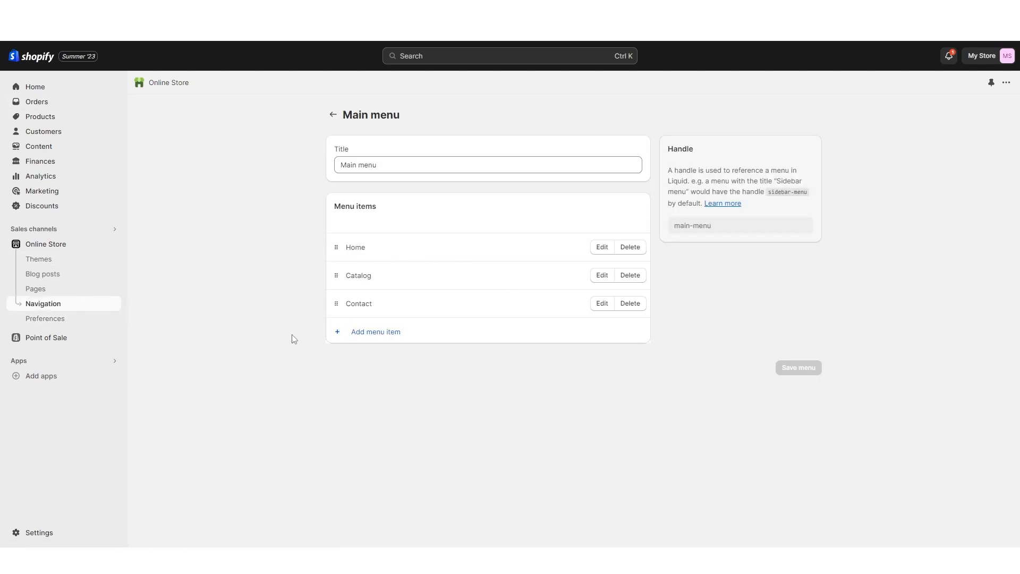
pyautogui.click(371, 335)
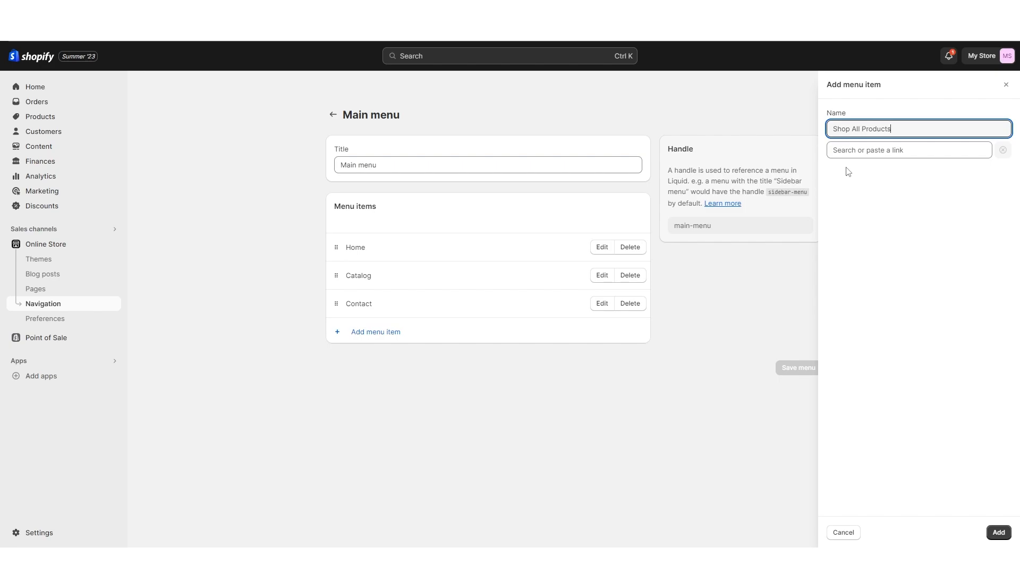
pyautogui.click(878, 151)
pyautogui.click(878, 236)
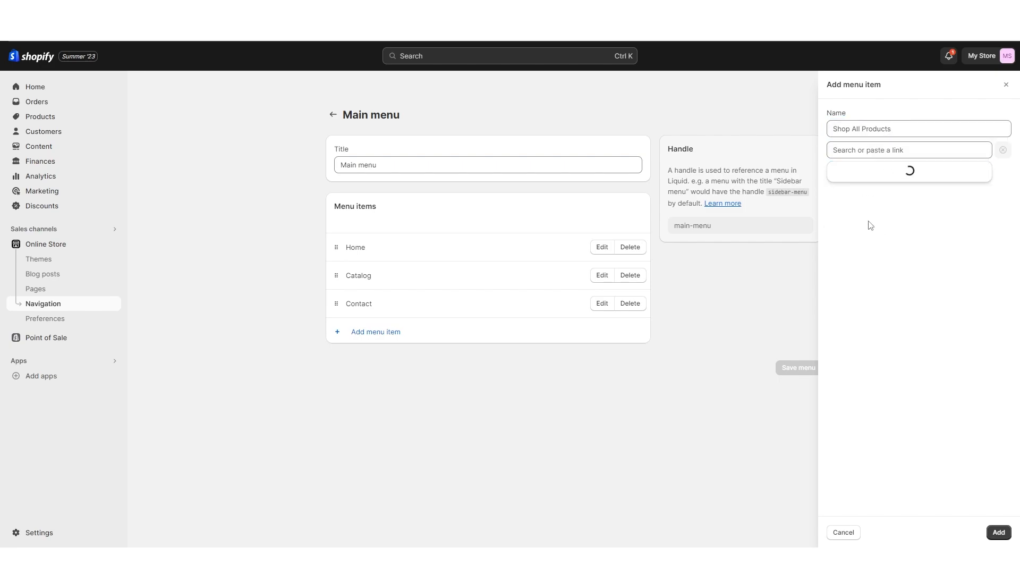
pyautogui.click(880, 197)
pyautogui.click(1001, 532)
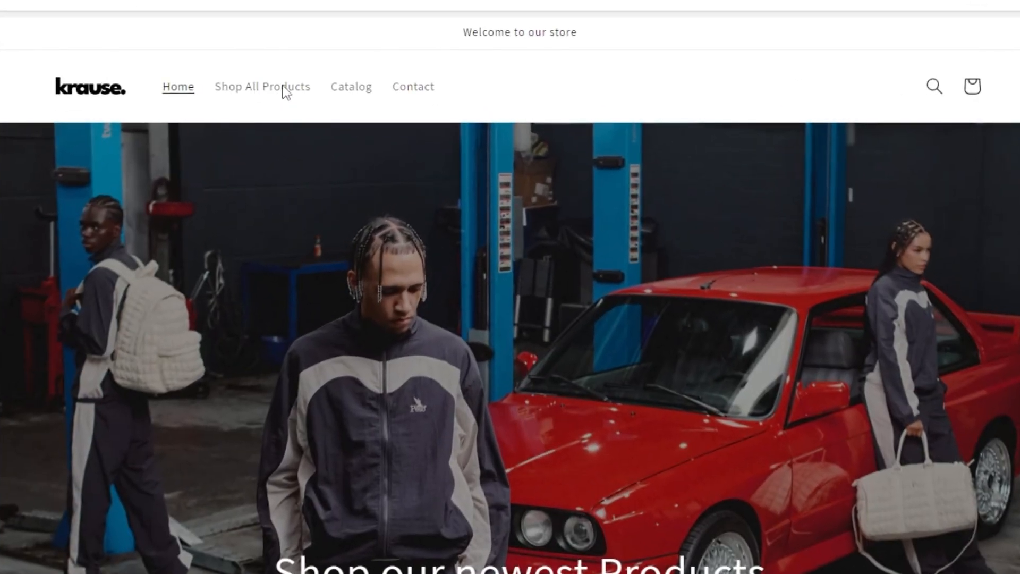
pyautogui.click(244, 96)
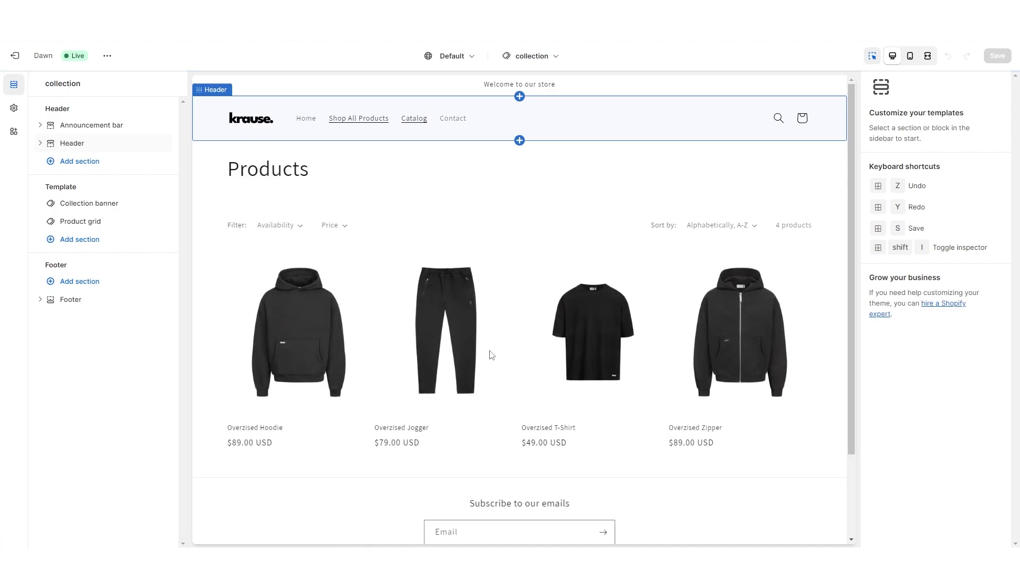
pyautogui.click(15, 56)
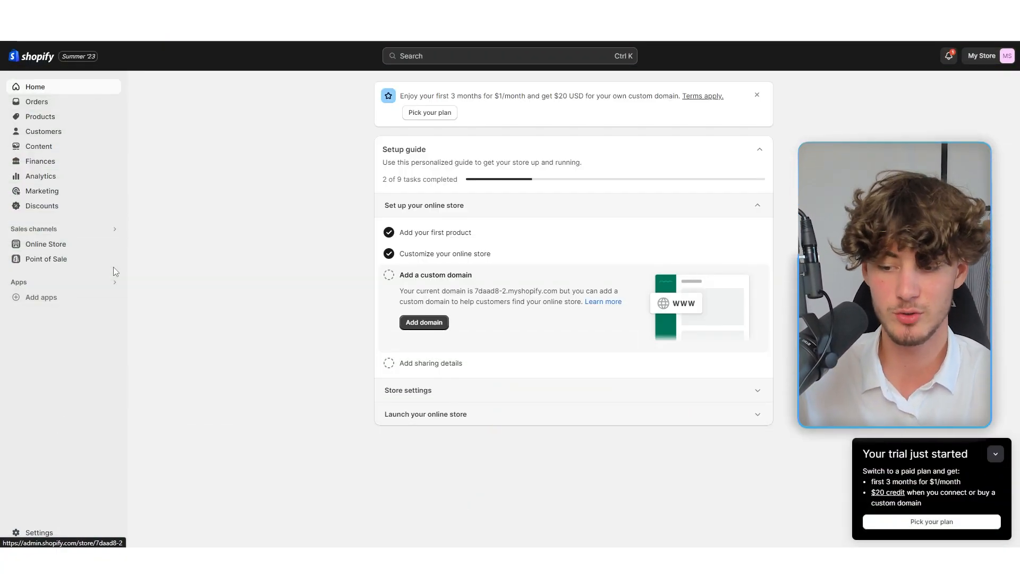
# Step: Open the General shipping profile under Settings > Shipping and delivery
pyautogui.click(24, 534)
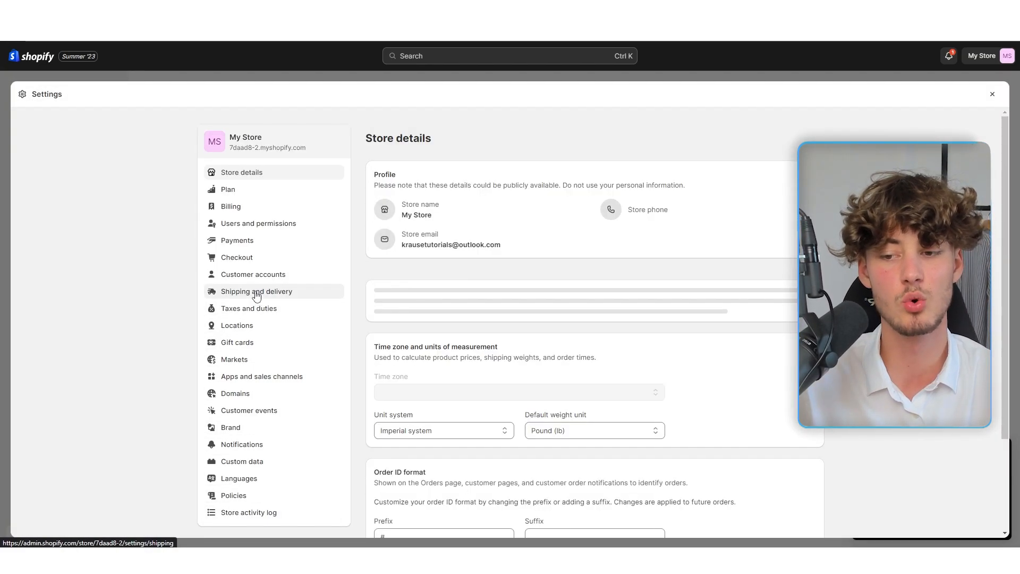
pyautogui.click(257, 293)
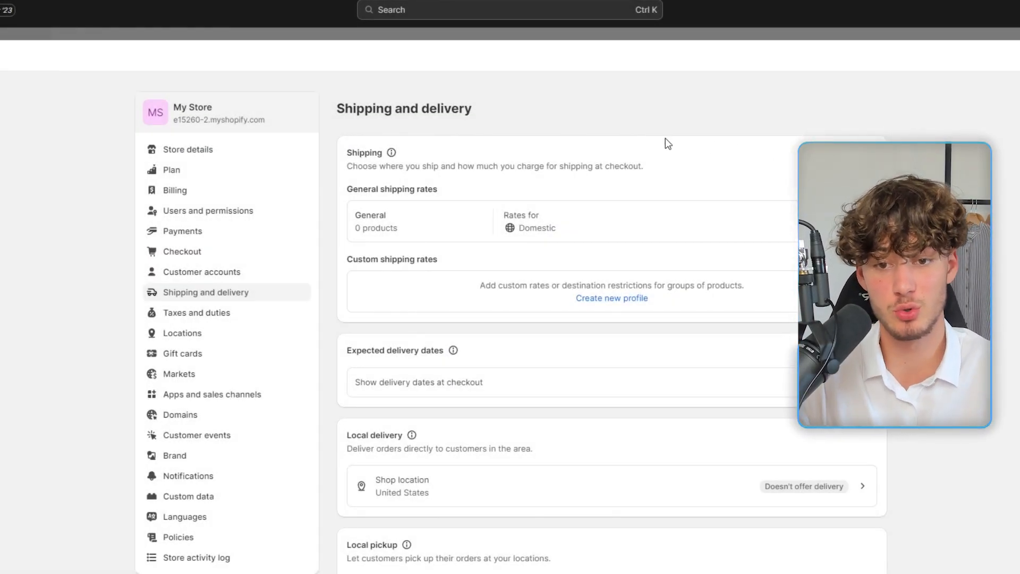
pyautogui.click(434, 222)
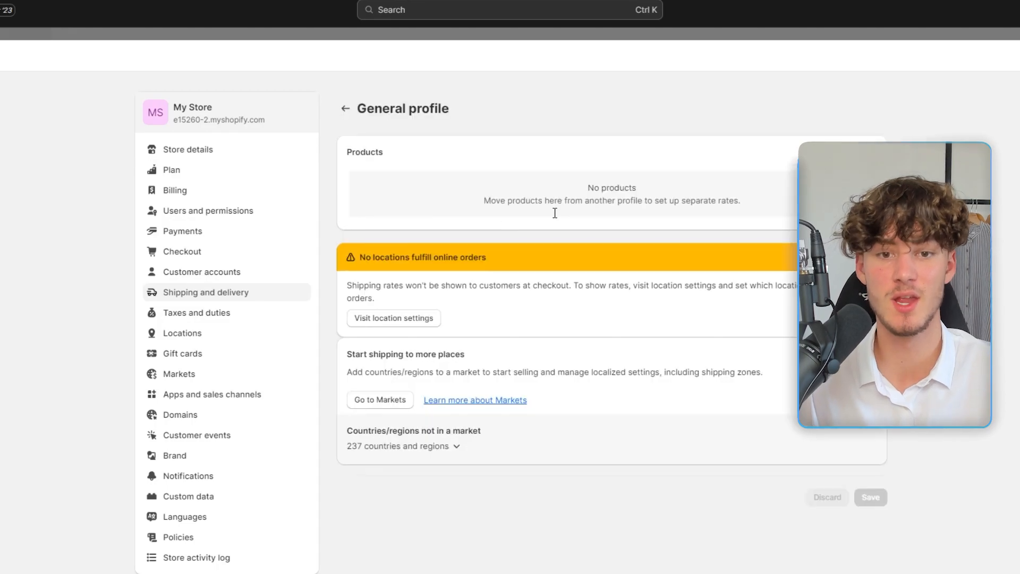
# Step: Expand the 27 countries and regions listed as not covered by any zone
pyautogui.scroll(-4, 452, 255)
pyautogui.scroll(1, 425, 207)
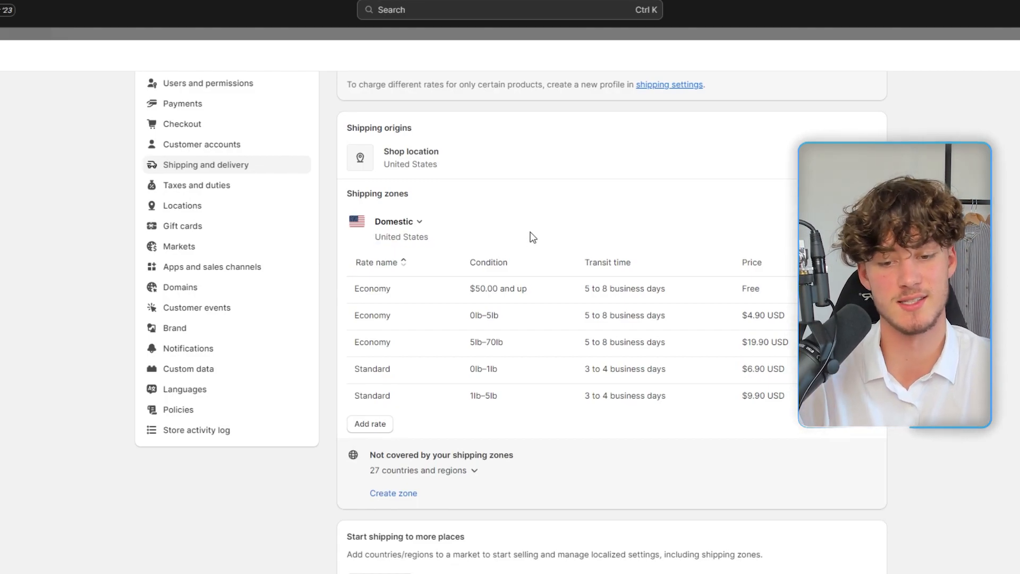
pyautogui.scroll(-3, 433, 452)
pyautogui.moveTo(371, 299); pyautogui.dragTo(509, 292)
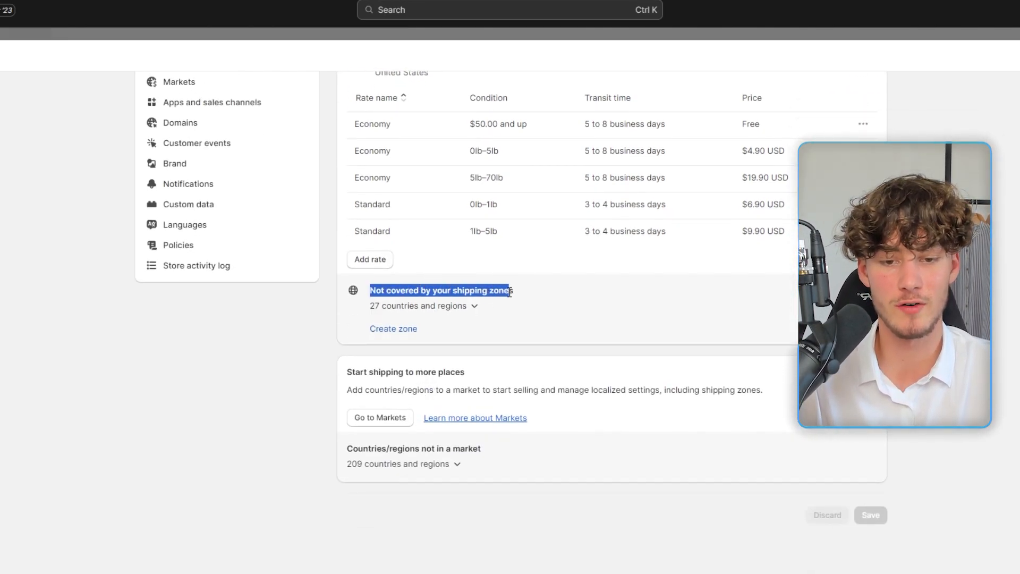
pyautogui.click(418, 314)
pyautogui.moveTo(367, 308); pyautogui.dragTo(471, 307)
pyautogui.click(603, 300)
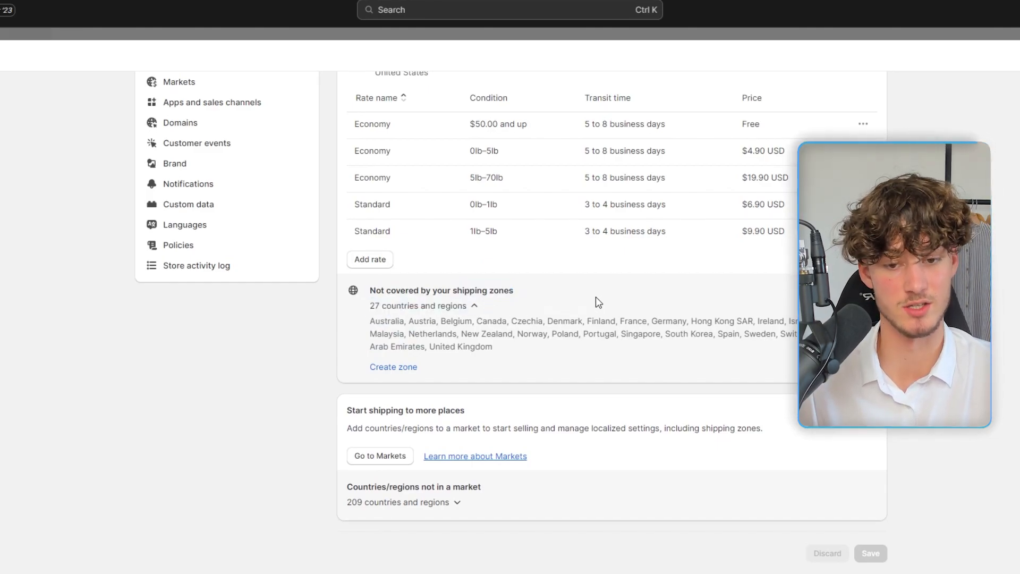
# Step: Create an 'International Shipping' zone with all International countries selected
pyautogui.click(408, 371)
pyautogui.click(426, 133)
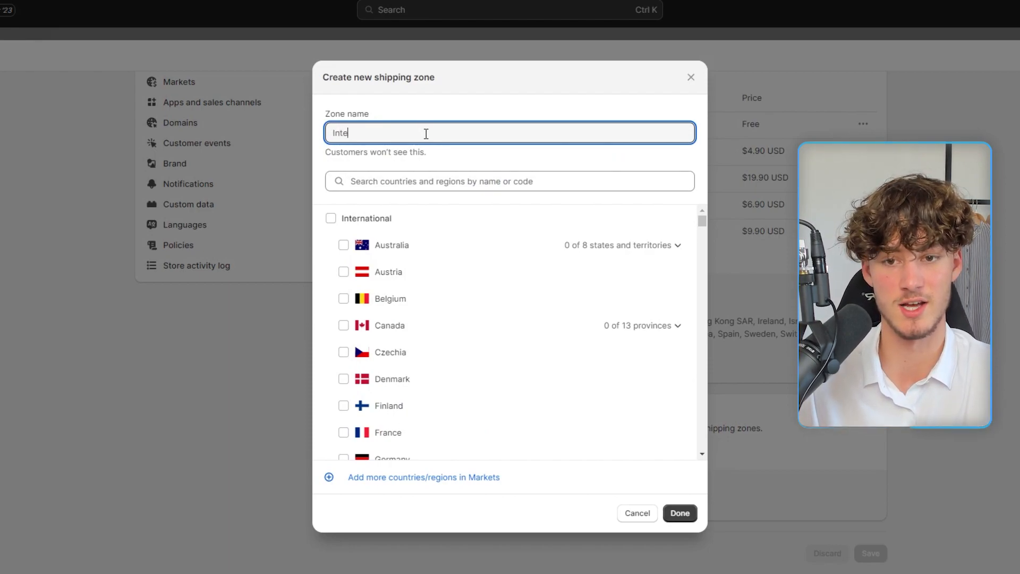
pyautogui.write('International Shipping')
pyautogui.click(590, 195)
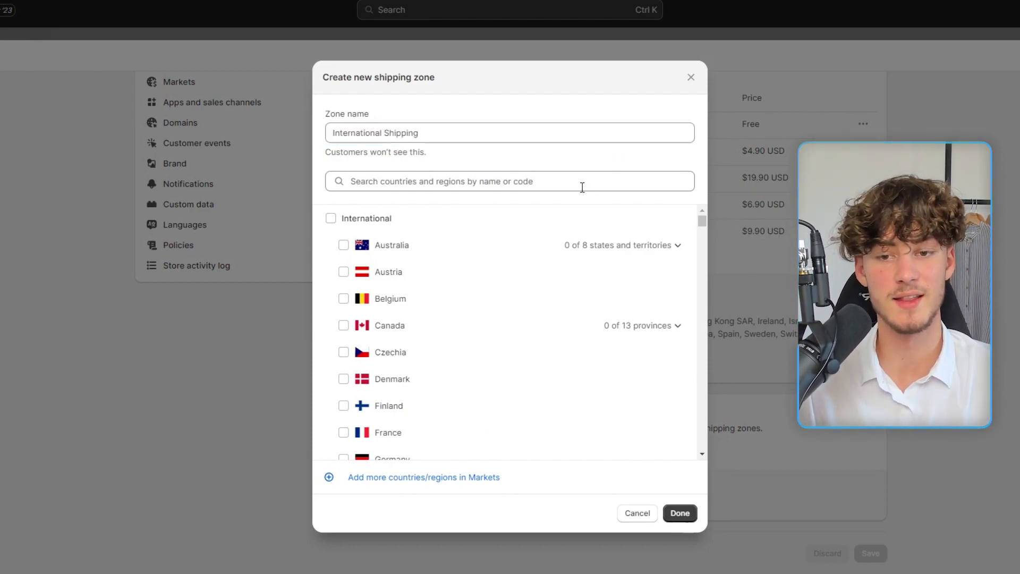
pyautogui.click(330, 219)
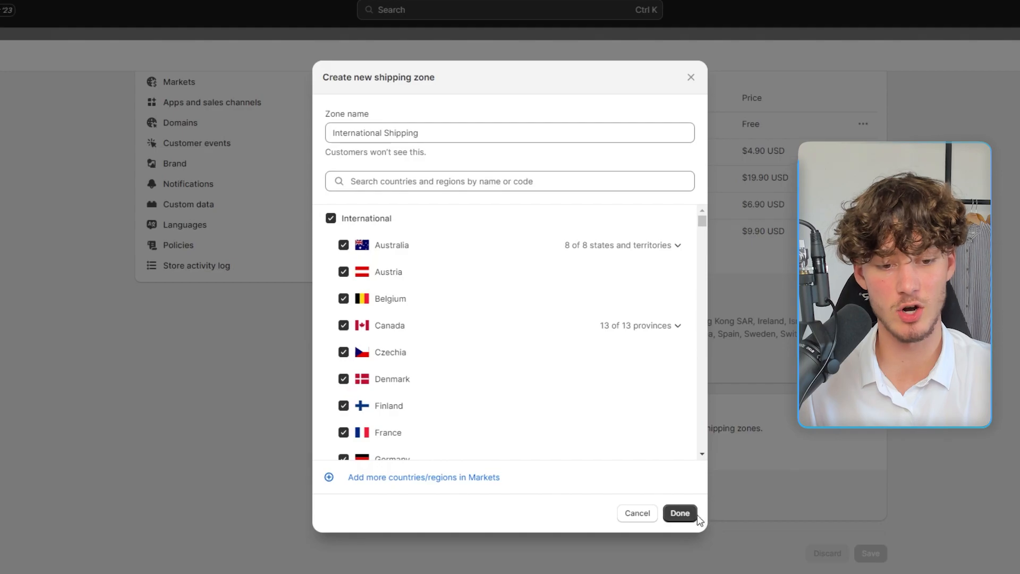
pyautogui.click(679, 513)
pyautogui.moveTo(355, 339); pyautogui.dragTo(694, 332)
# Step: Add an Economy International rate with conditional pricing based on order price, then save
pyautogui.click(694, 332)
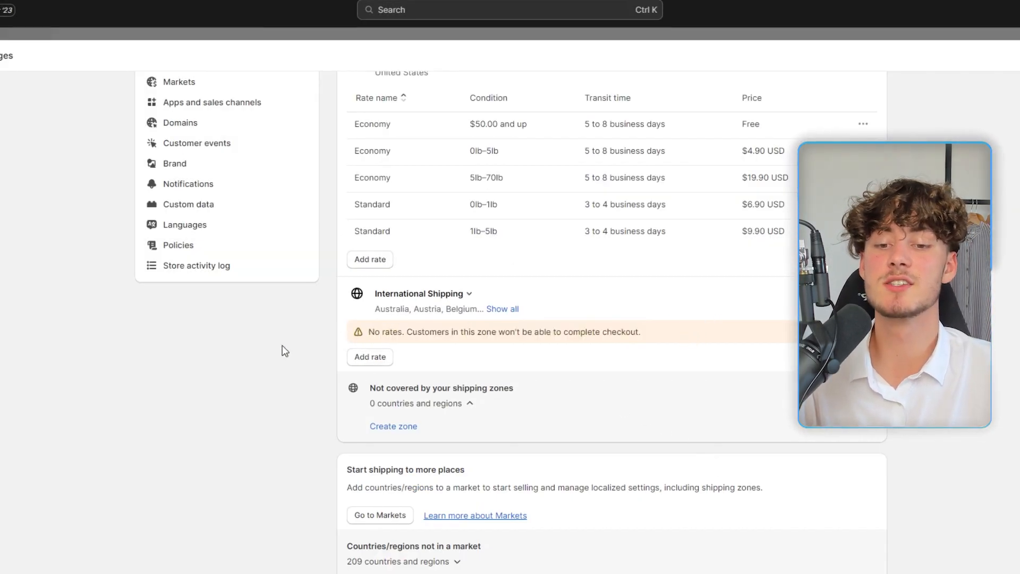
pyautogui.click(375, 362)
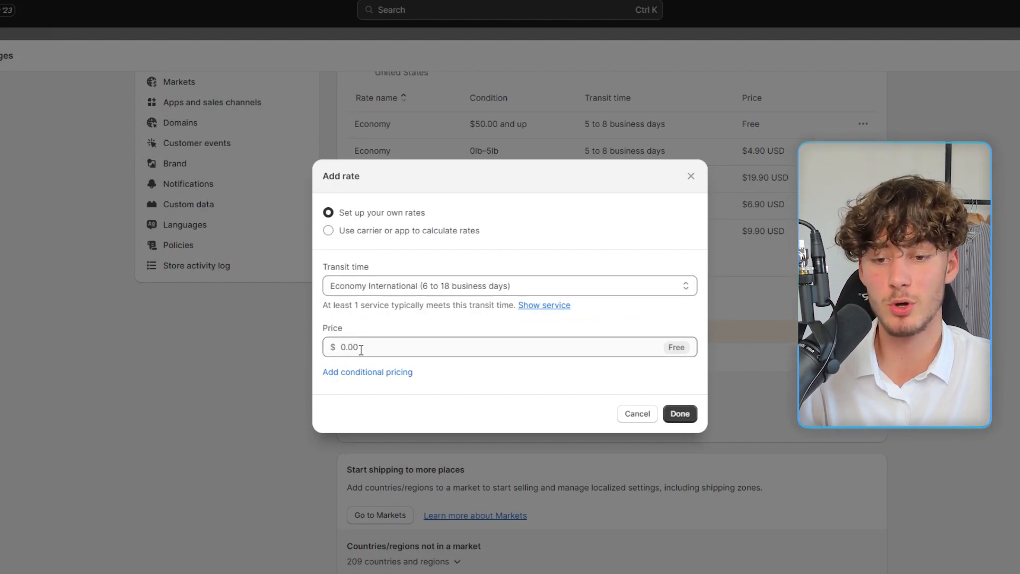
pyautogui.click(377, 374)
pyautogui.moveTo(342, 357); pyautogui.dragTo(446, 361)
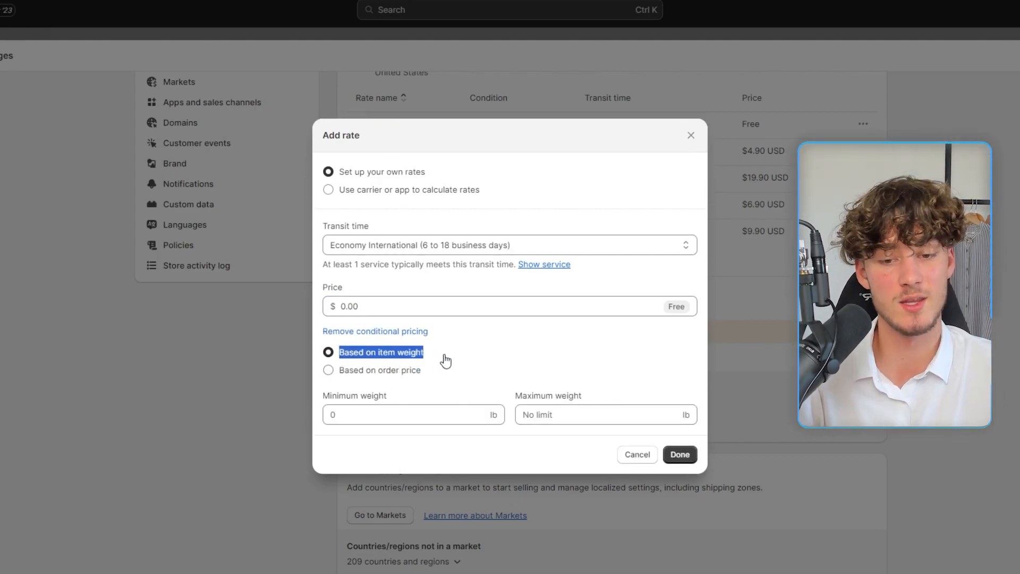
pyautogui.moveTo(342, 373); pyautogui.dragTo(425, 372)
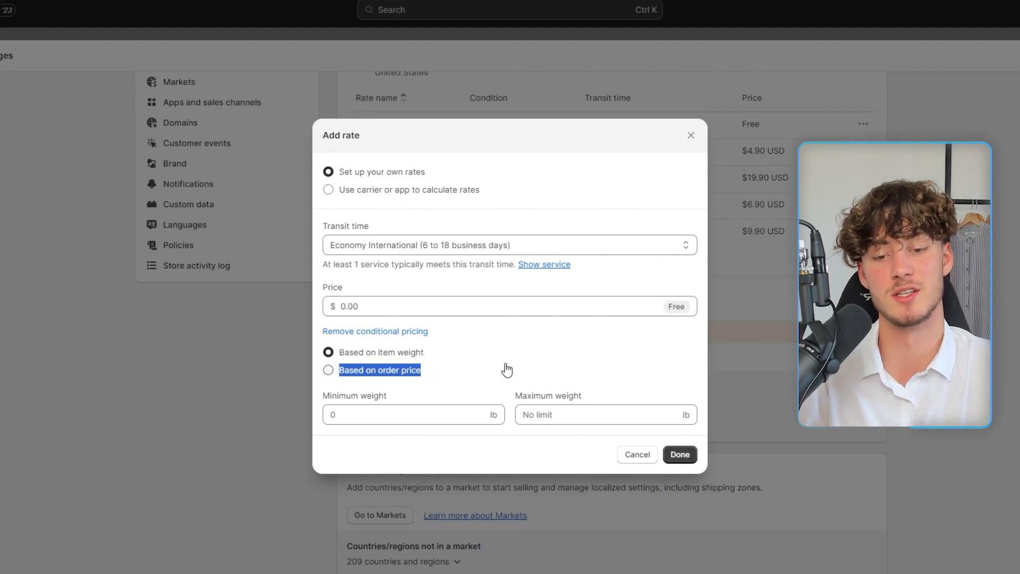
pyautogui.click(386, 375)
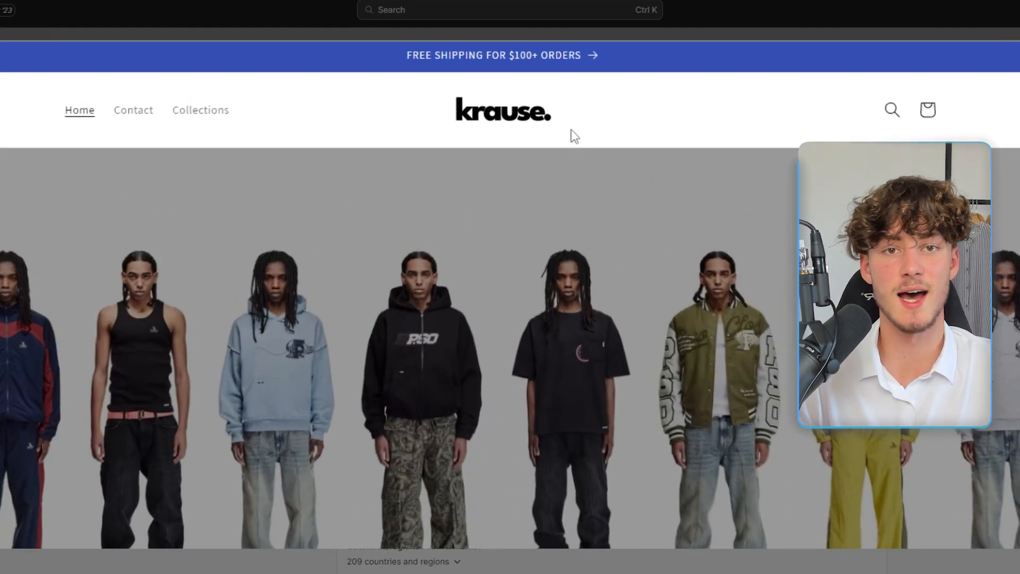
pyautogui.click(465, 56)
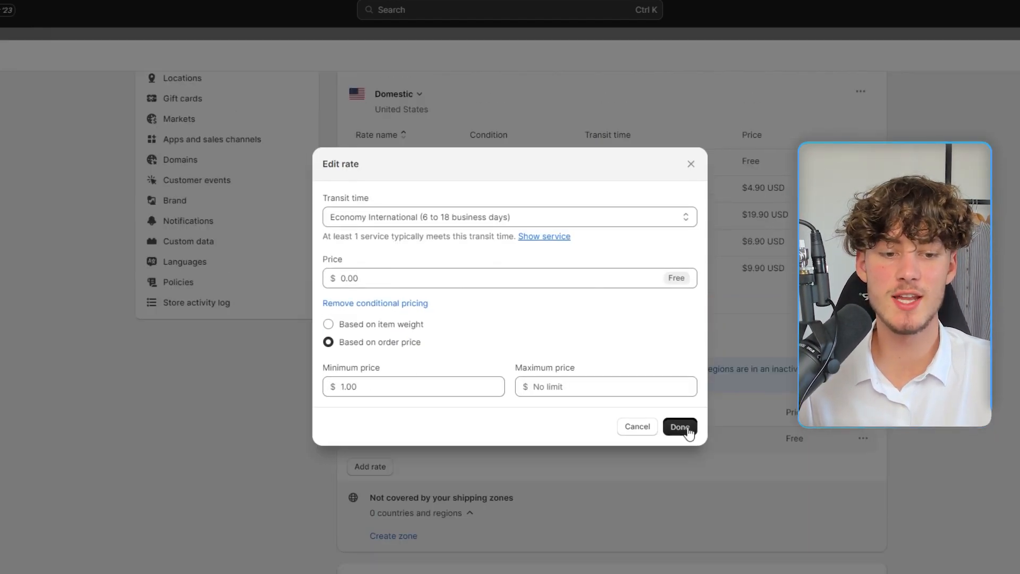
pyautogui.click(680, 427)
pyautogui.scroll(4, 355, 278)
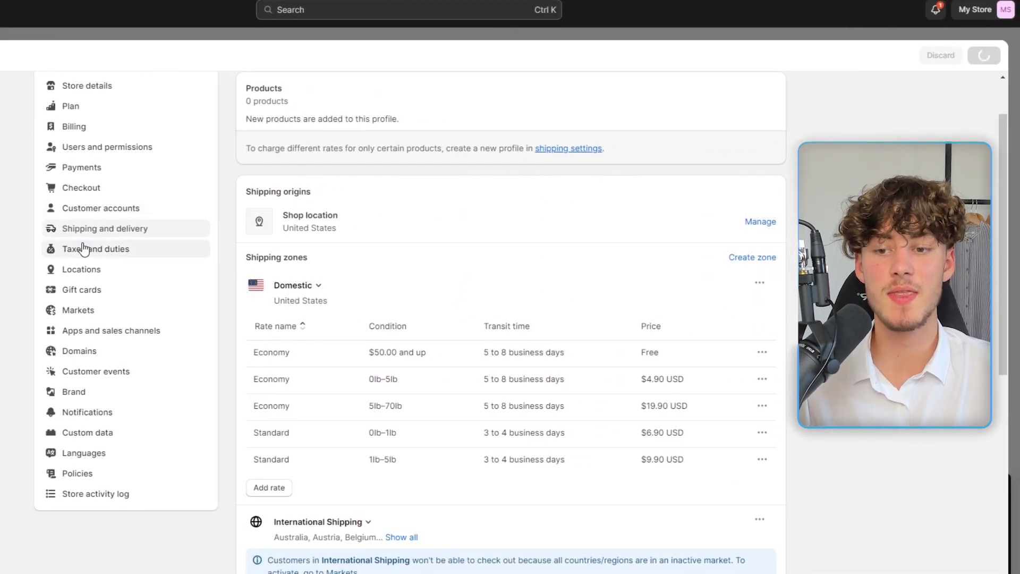
# Step: Review the Default return rules: 30-day return window and free return shipping
pyautogui.scroll(-2, 106, 265)
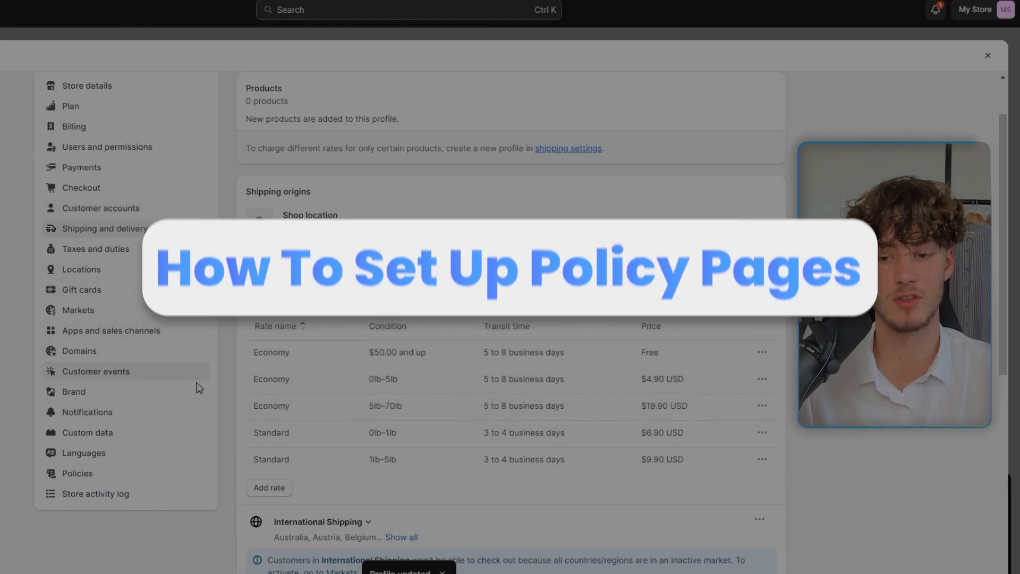
pyautogui.click(123, 473)
pyautogui.click(747, 302)
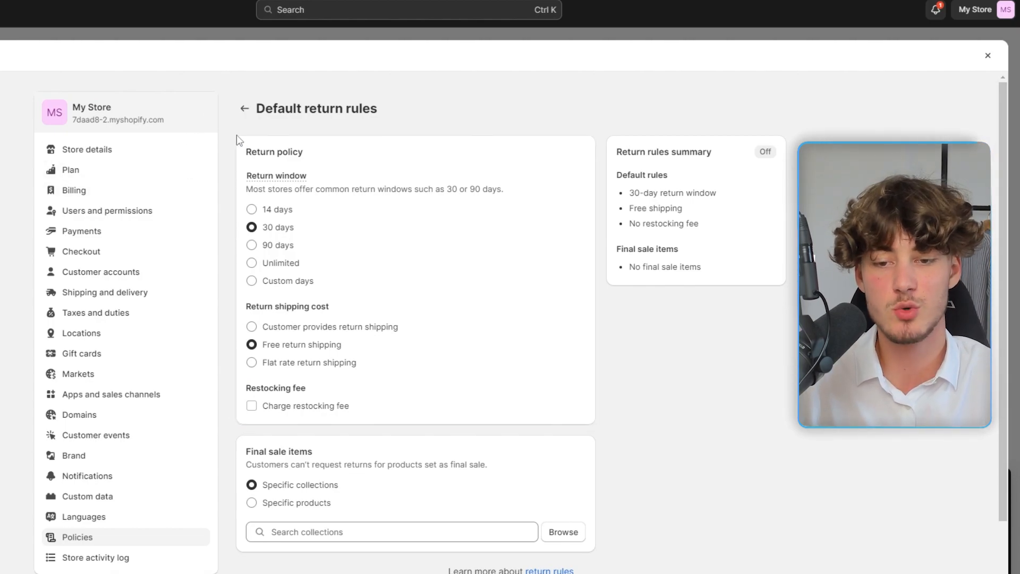
pyautogui.scroll(-2, 240, 159)
pyautogui.scroll(2, 224, 180)
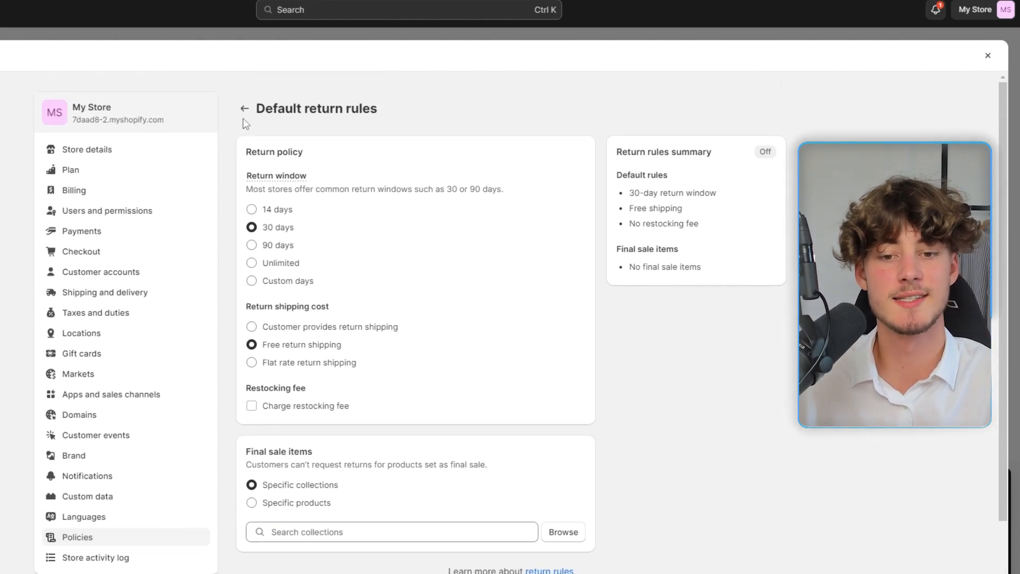
# Step: Fill the return and refund policy and privacy policy from templates
pyautogui.click(244, 109)
pyautogui.scroll(-4, 336, 412)
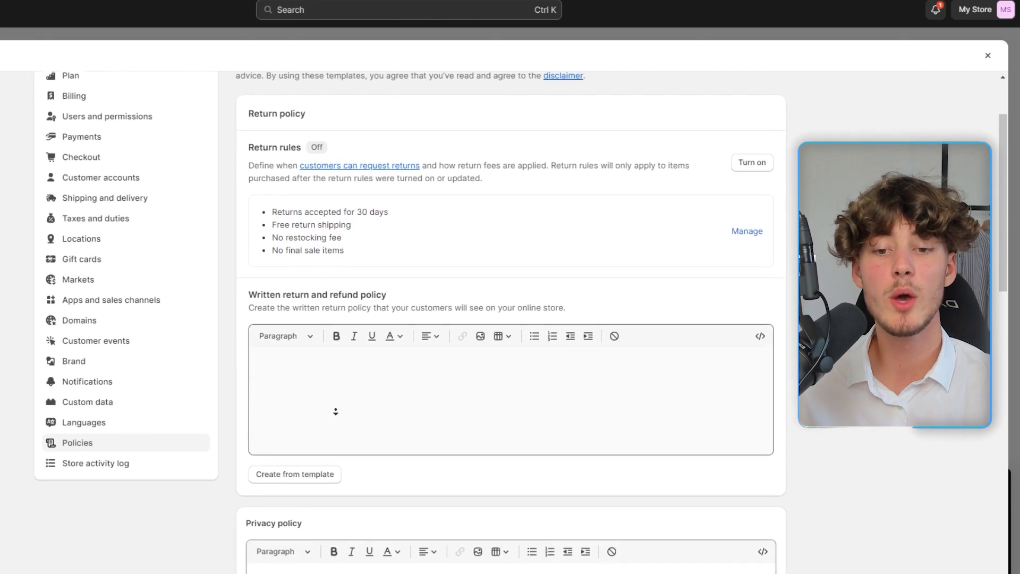
pyautogui.click(297, 366)
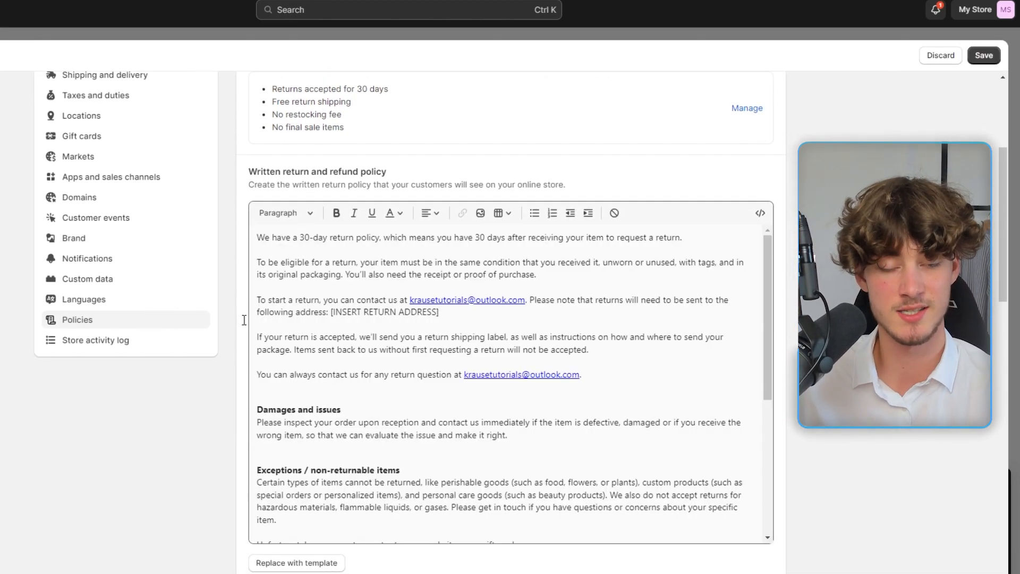
pyautogui.scroll(-6, 245, 319)
pyautogui.click(271, 333)
pyautogui.scroll(-1, 266, 319)
pyautogui.click(271, 367)
# Step: Fill the terms of service from a template and review the Shipping and Contact sections
pyautogui.scroll(-9, 213, 297)
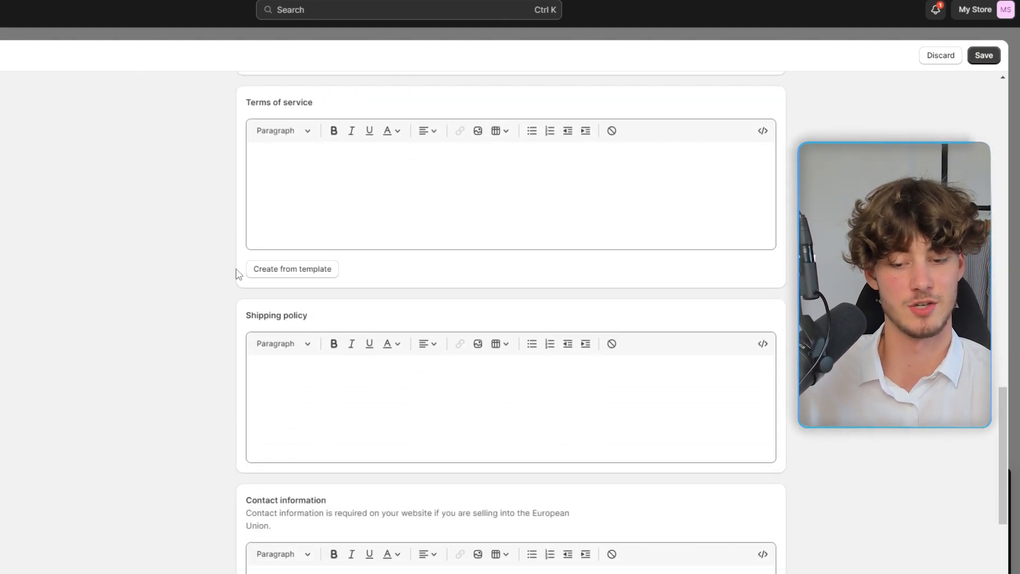
pyautogui.click(262, 270)
pyautogui.middleClick(152, 255)
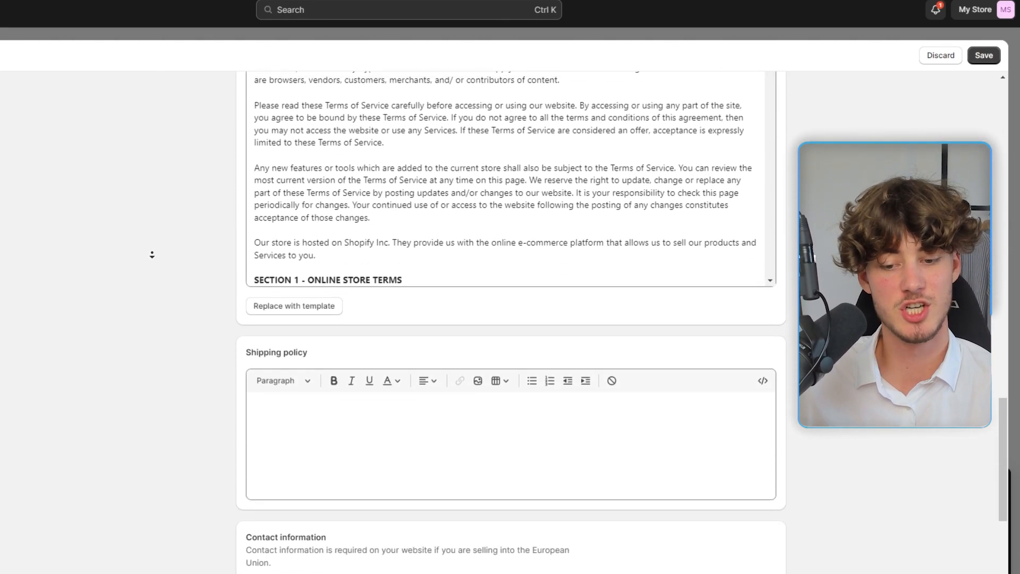
pyautogui.moveTo(246, 118); pyautogui.dragTo(317, 124)
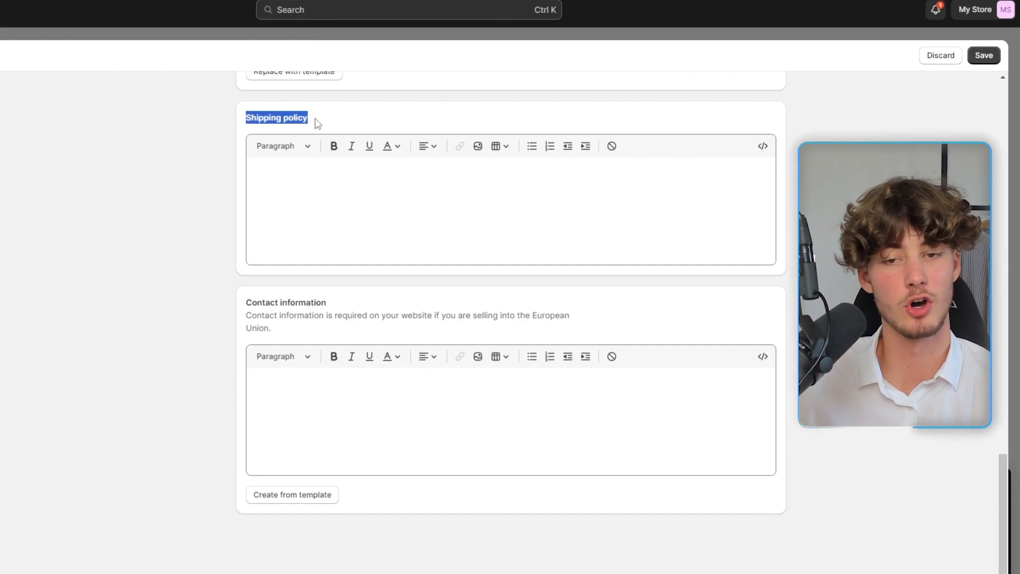
pyautogui.moveTo(246, 302); pyautogui.dragTo(341, 301)
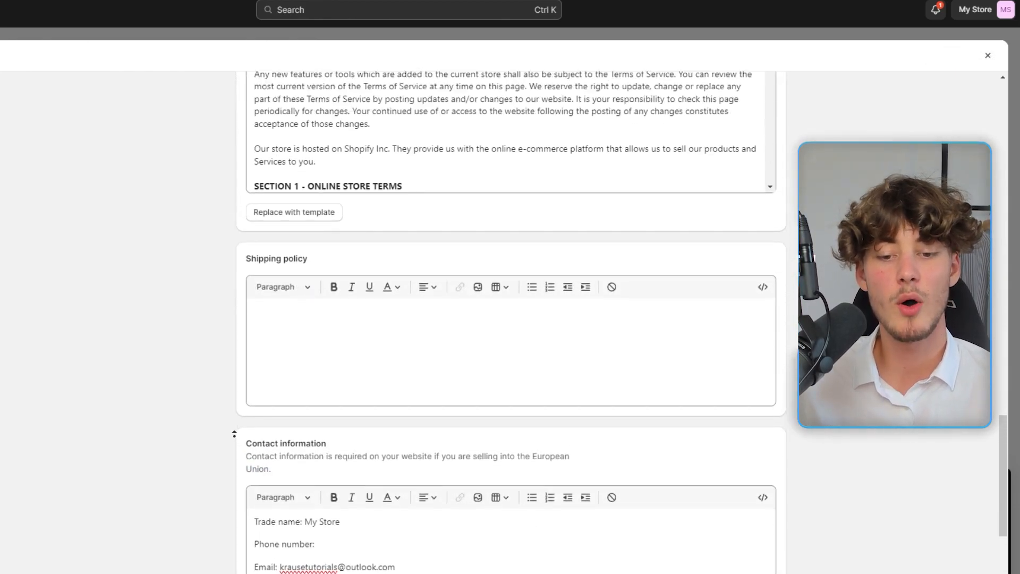
pyautogui.scroll(20, 234, 433)
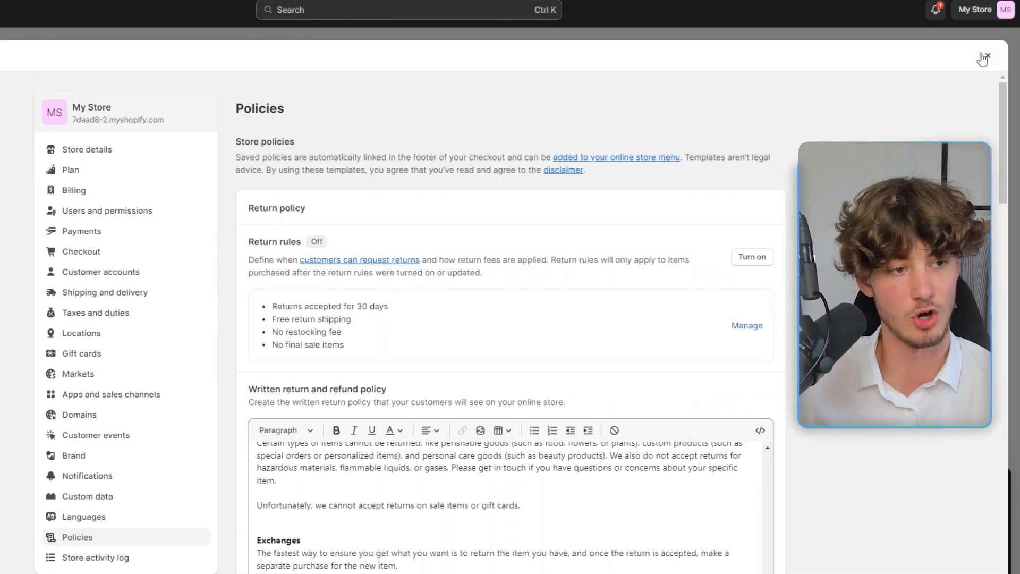
# Step: Open the Footer menu from Online Store > Navigation
pyautogui.click(988, 57)
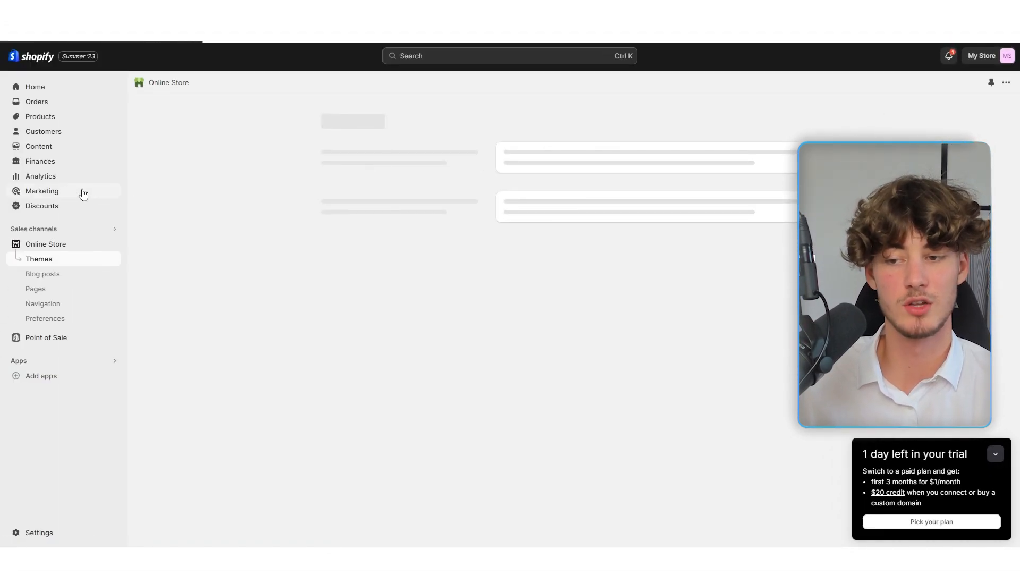
pyautogui.click(61, 305)
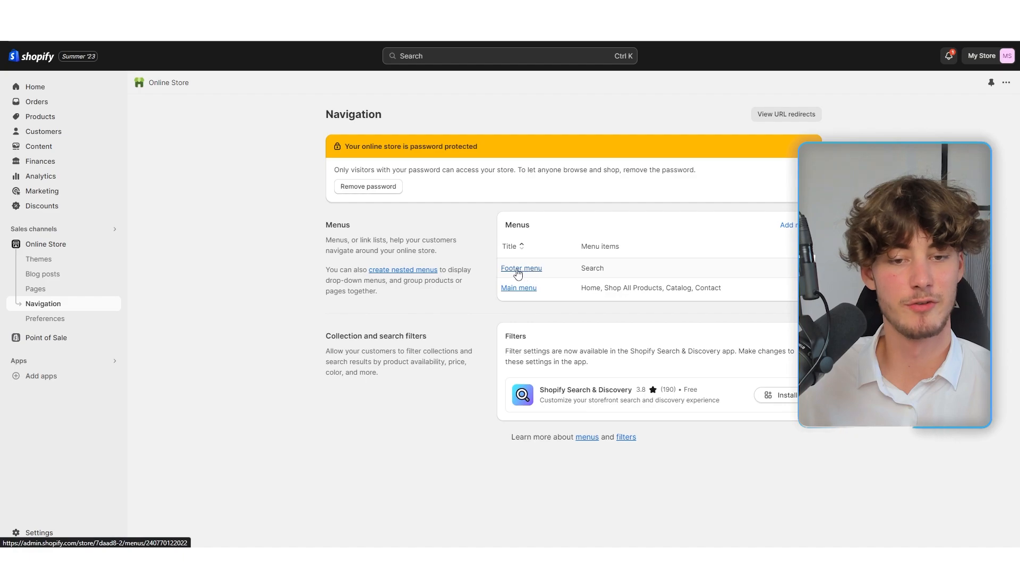
pyautogui.click(518, 268)
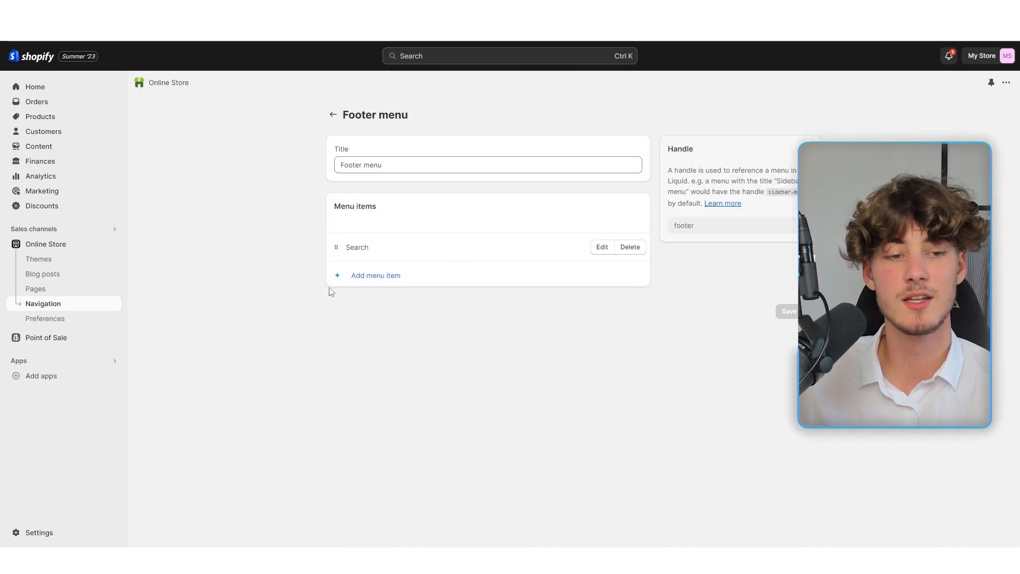
# Step: Add a Privacy Policy item linked to the Privacy Policy page and save the footer menu
pyautogui.click(376, 276)
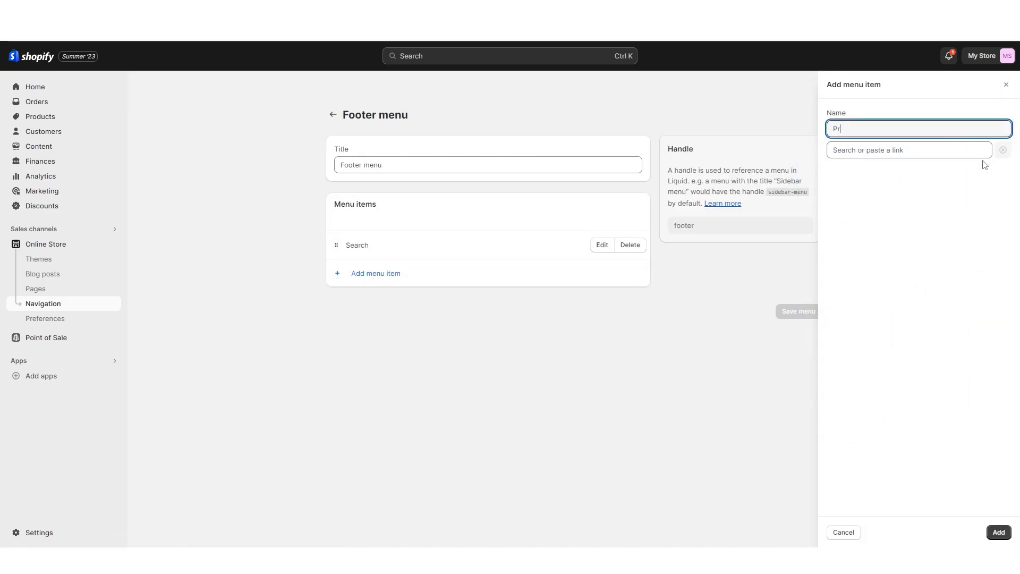
pyautogui.click(949, 152)
pyautogui.click(868, 324)
pyautogui.click(863, 214)
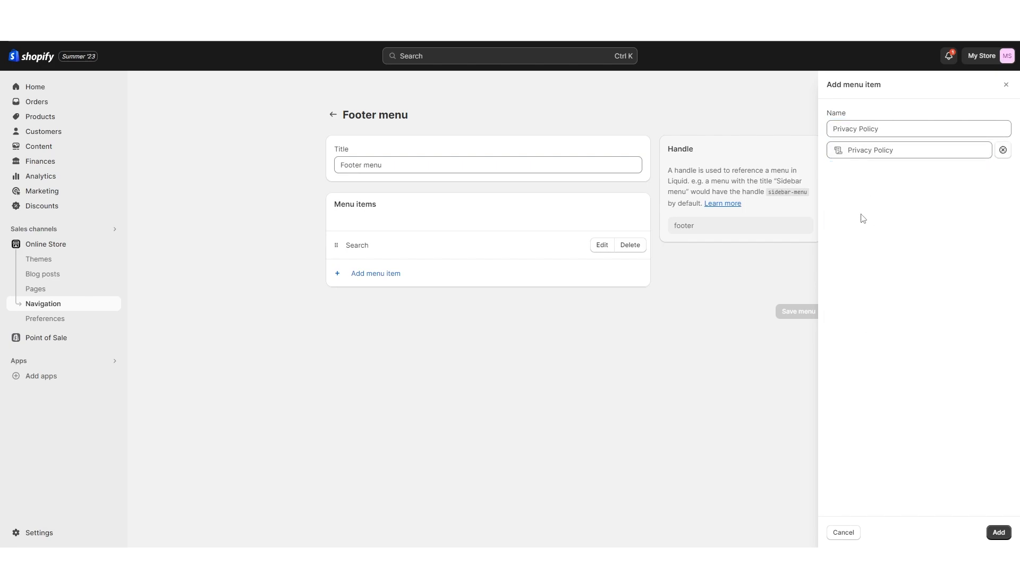
pyautogui.click(999, 533)
pyautogui.click(801, 423)
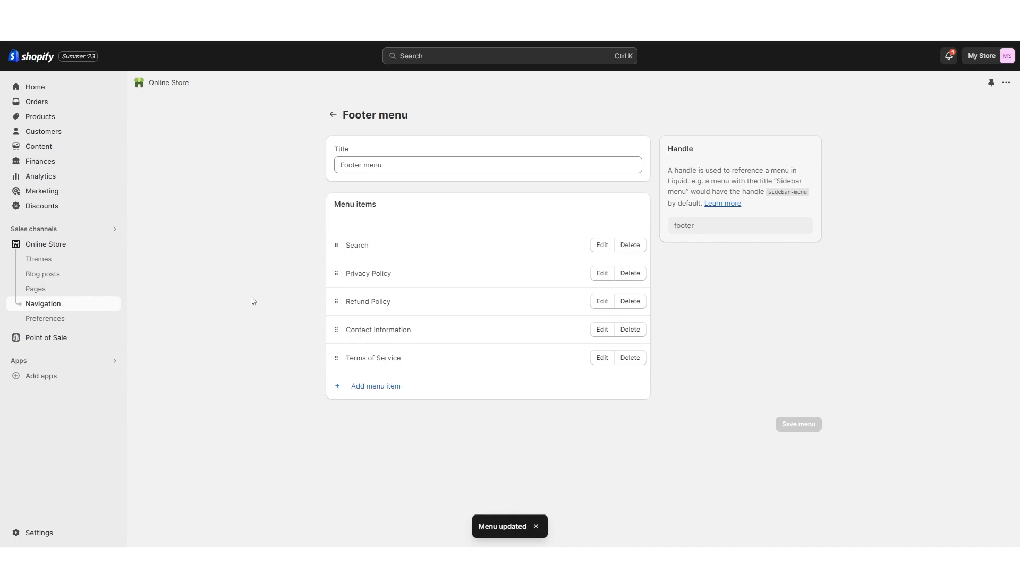
pyautogui.click(38, 259)
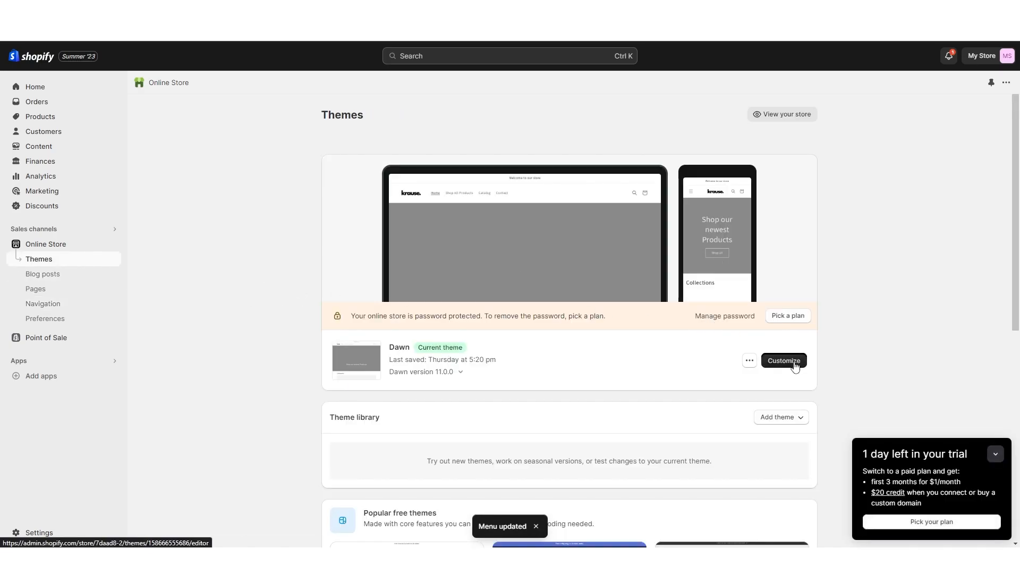
# Step: In the Dawn theme editor, add a Menu block to the footer and preview Privacy Policy
pyautogui.click(784, 361)
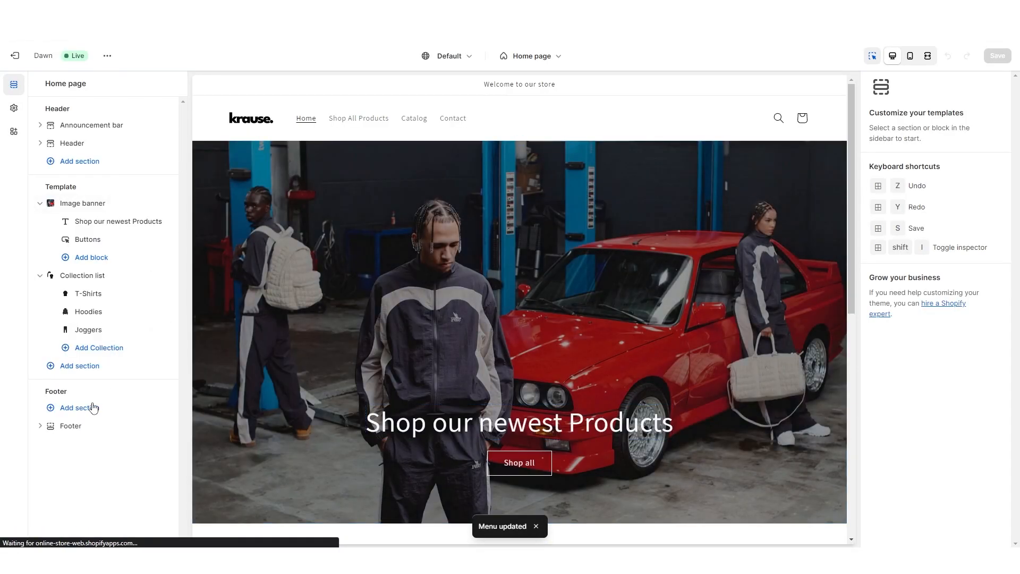
pyautogui.click(75, 425)
pyautogui.click(87, 443)
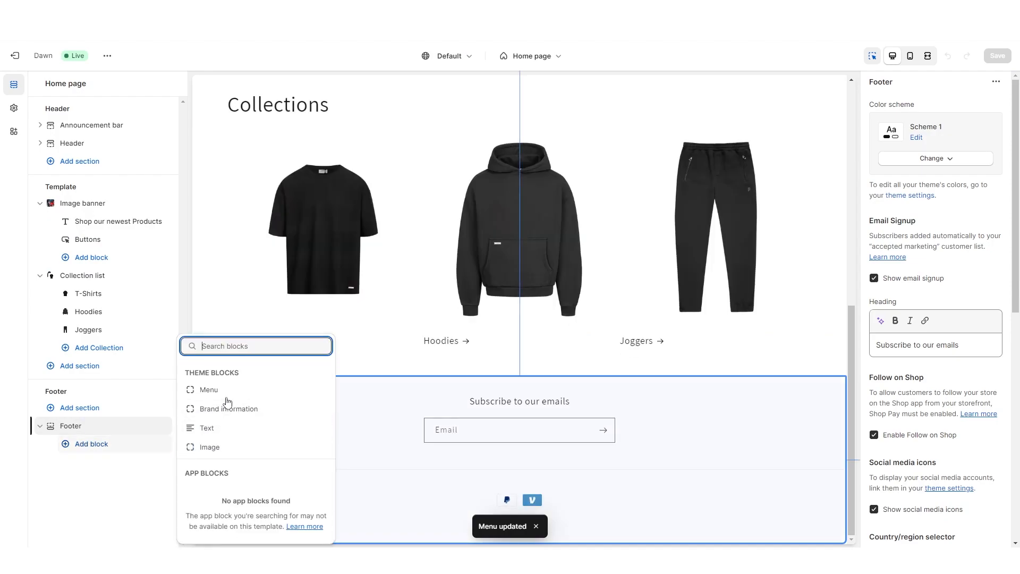
pyautogui.click(224, 389)
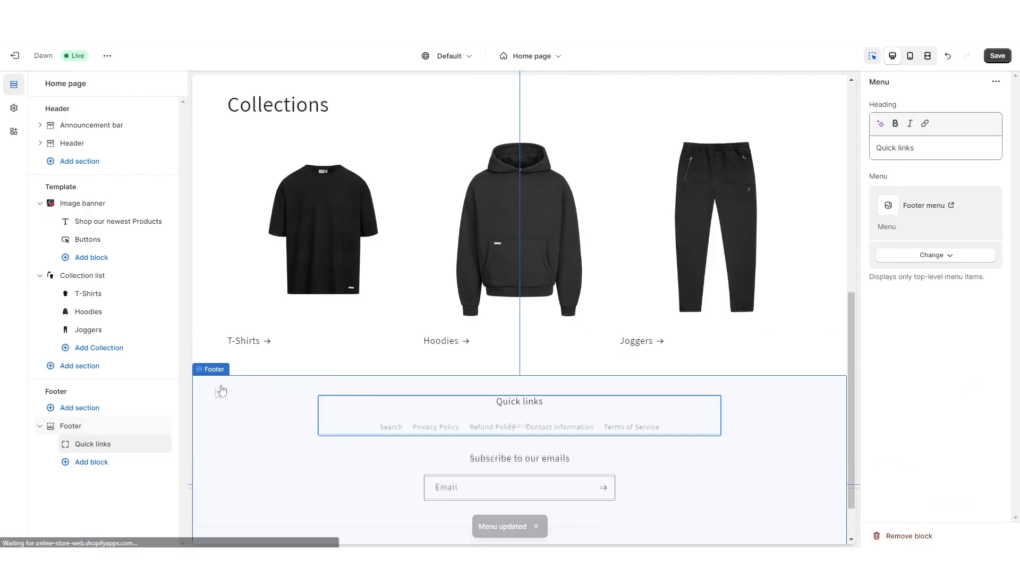
pyautogui.click(436, 430)
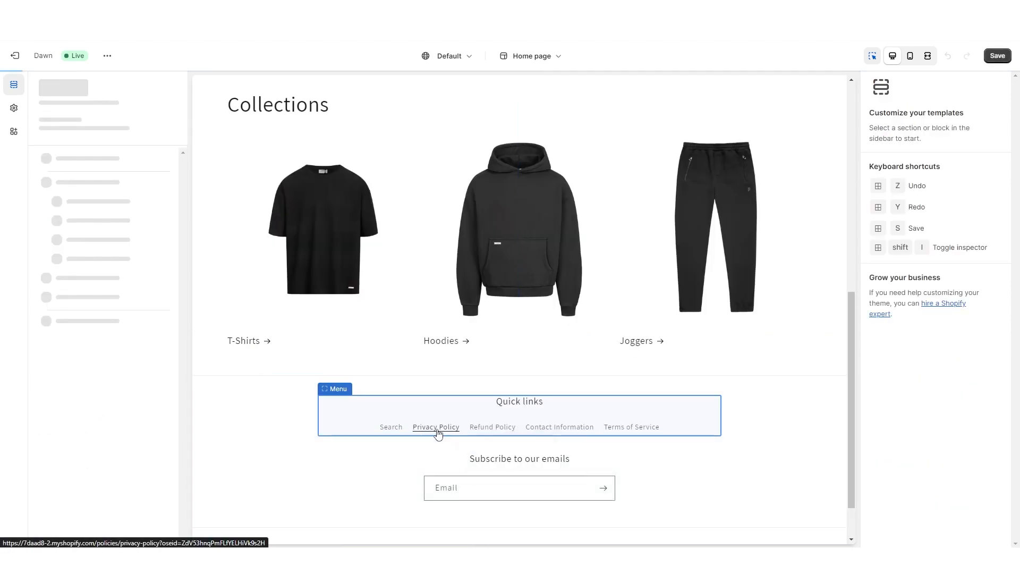
pyautogui.scroll(-15, 541, 250)
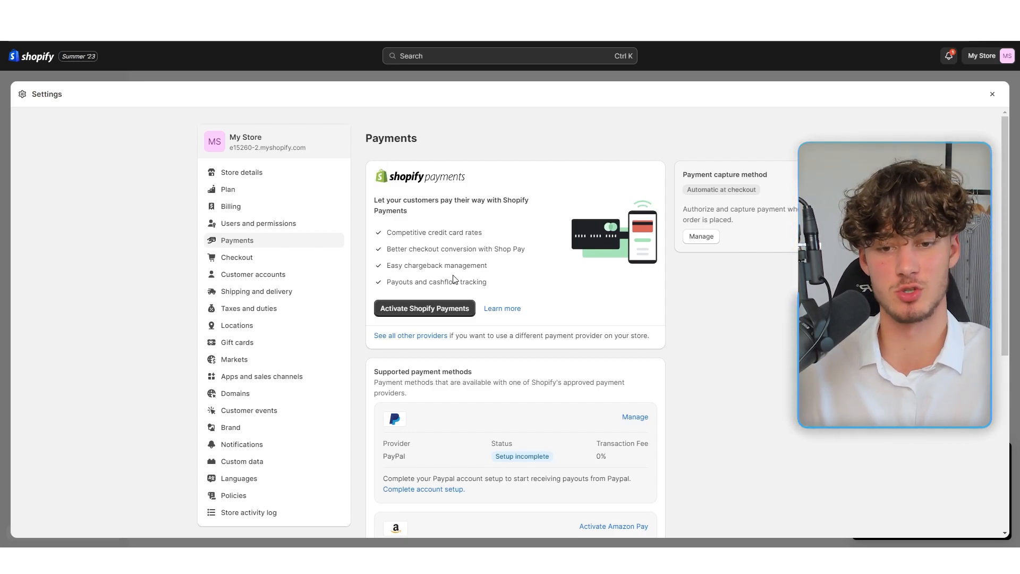
pyautogui.click(414, 309)
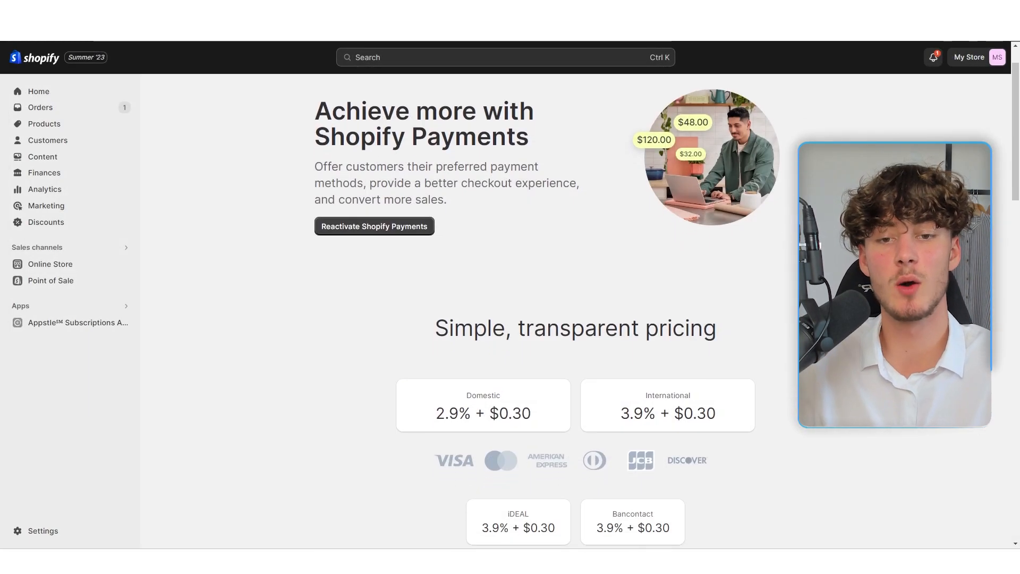
pyautogui.scroll(-3, 531, 293)
pyautogui.scroll(-4, 532, 292)
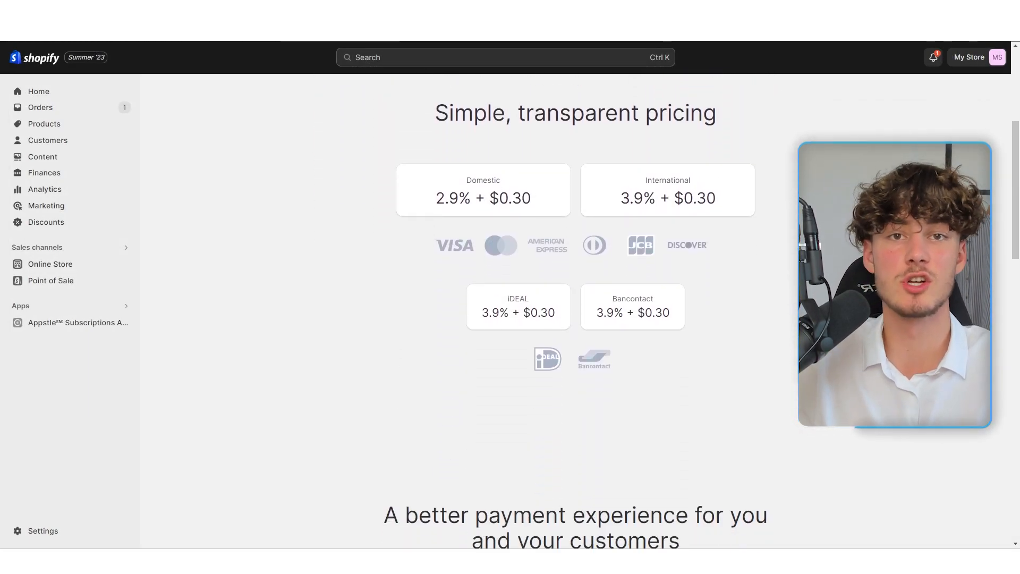
pyautogui.scroll(-4, 531, 293)
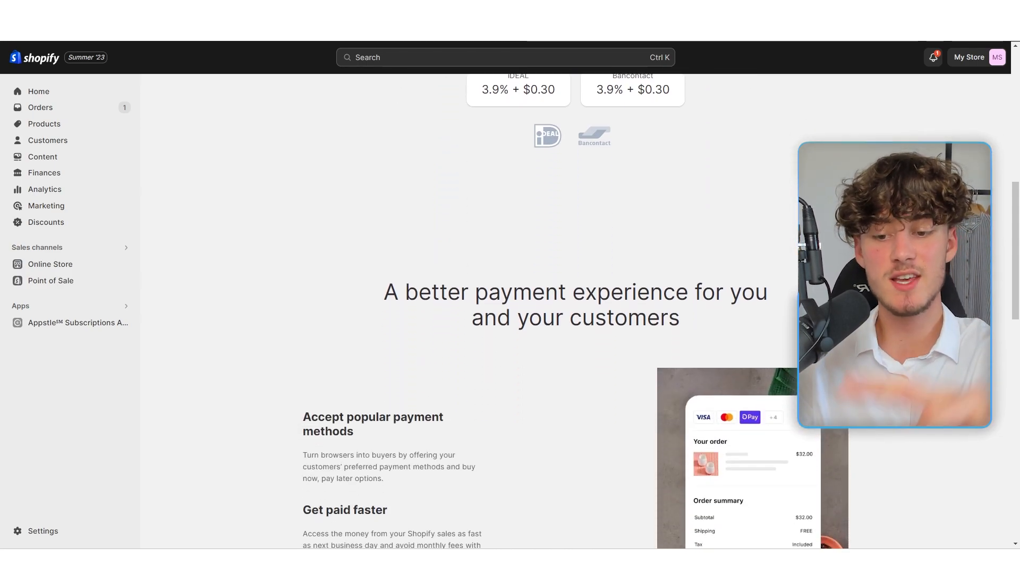
pyautogui.scroll(-4, 532, 292)
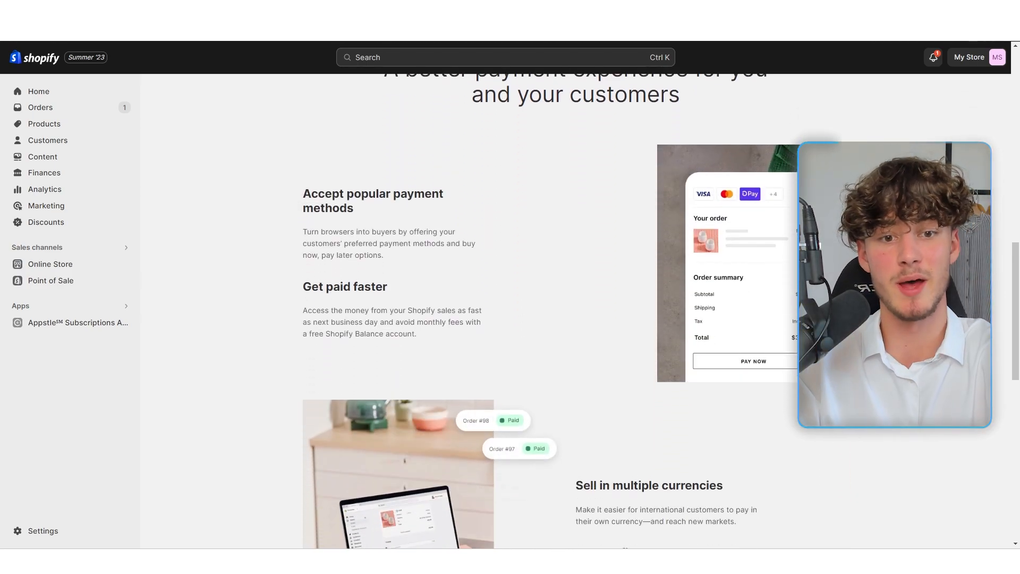
pyautogui.scroll(-2, 532, 293)
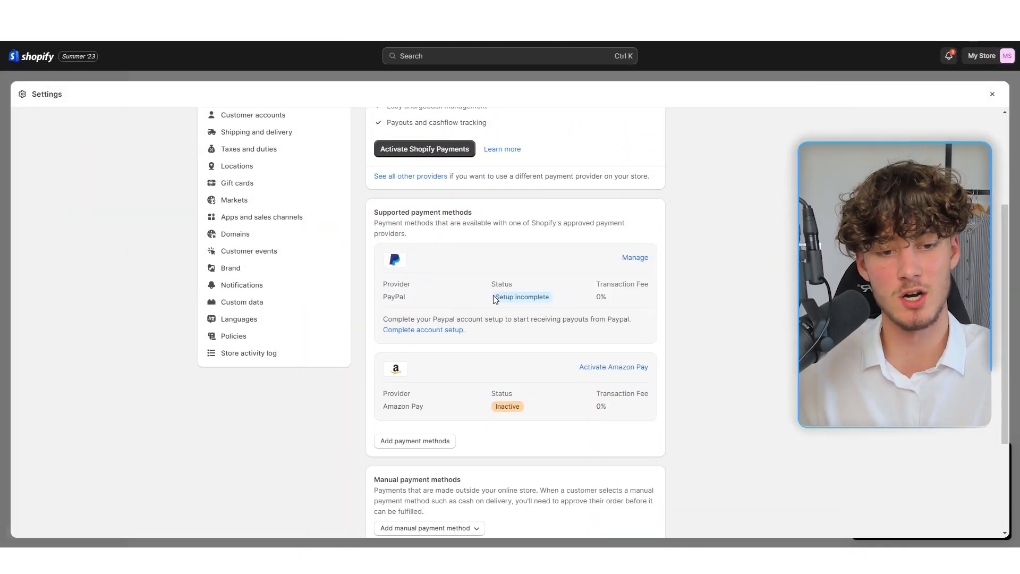
# Step: Review PayPal's incomplete provider setup, then search payment methods by provider for Afterpay
pyautogui.click(625, 259)
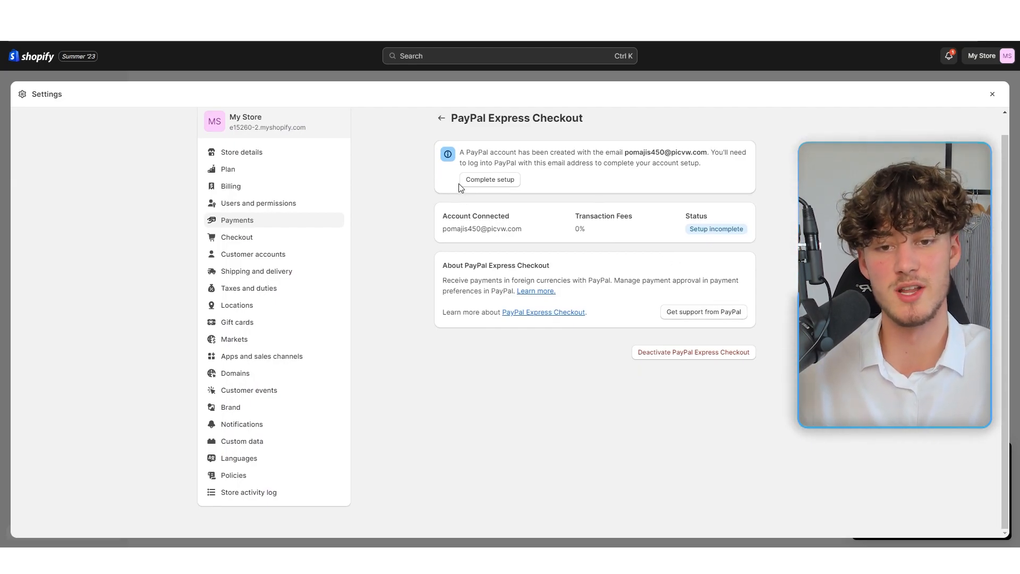
pyautogui.click(441, 117)
pyautogui.scroll(-5, 425, 262)
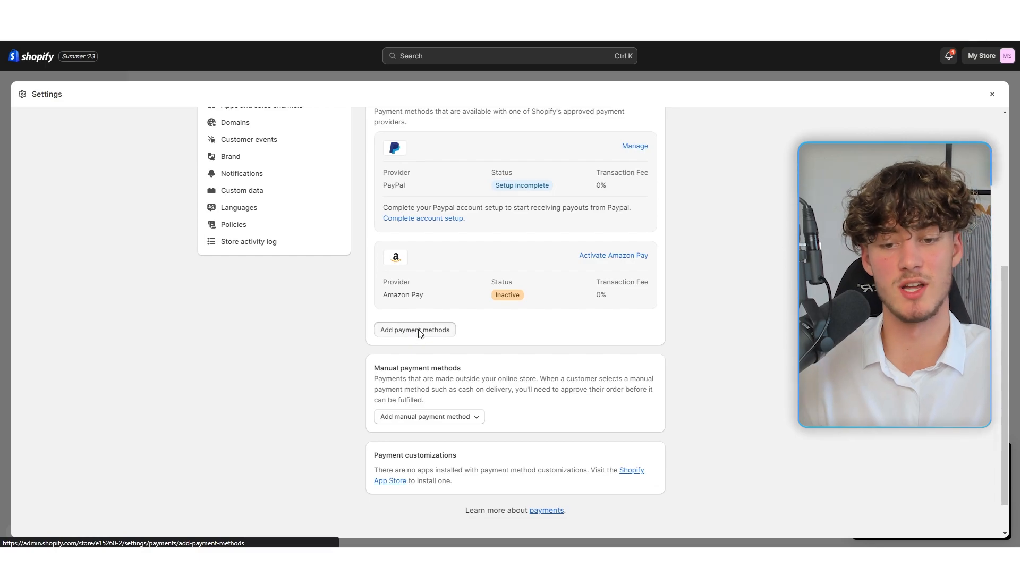
pyautogui.click(420, 330)
pyautogui.click(590, 174)
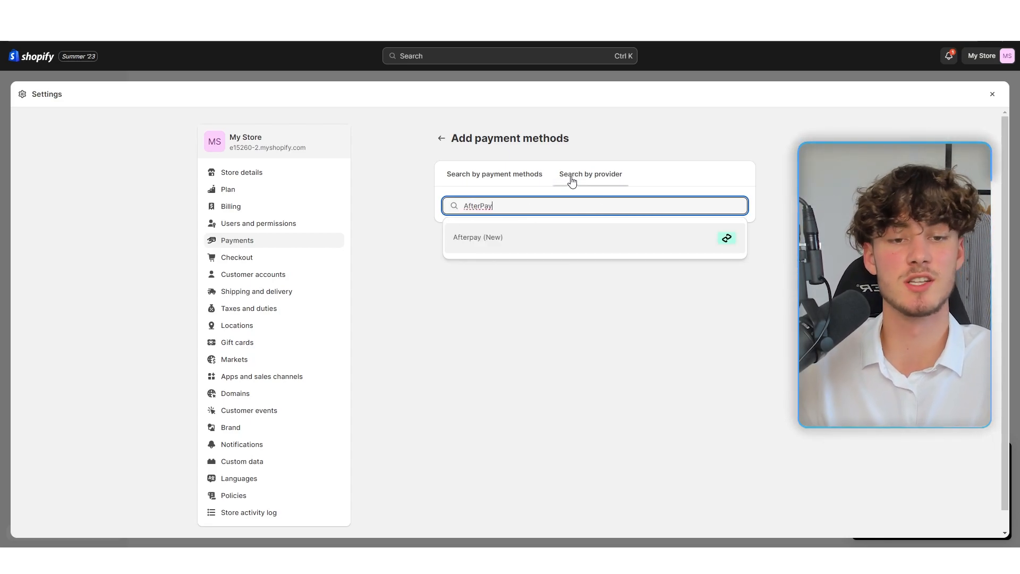
pyautogui.click(442, 138)
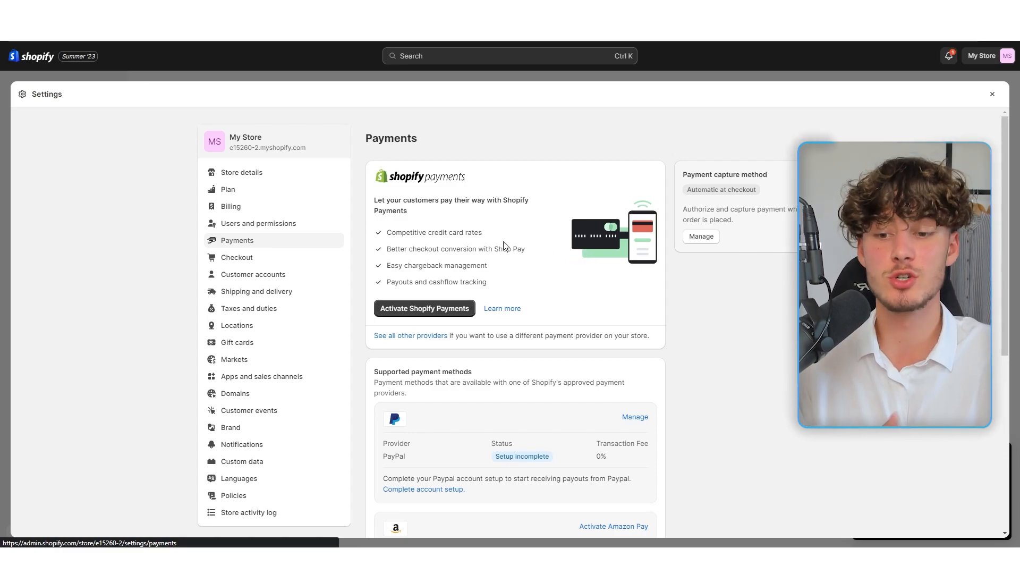
pyautogui.scroll(-1, 308, 324)
# Step: Open the Domains settings and look at the Connect existing domain form
pyautogui.click(273, 346)
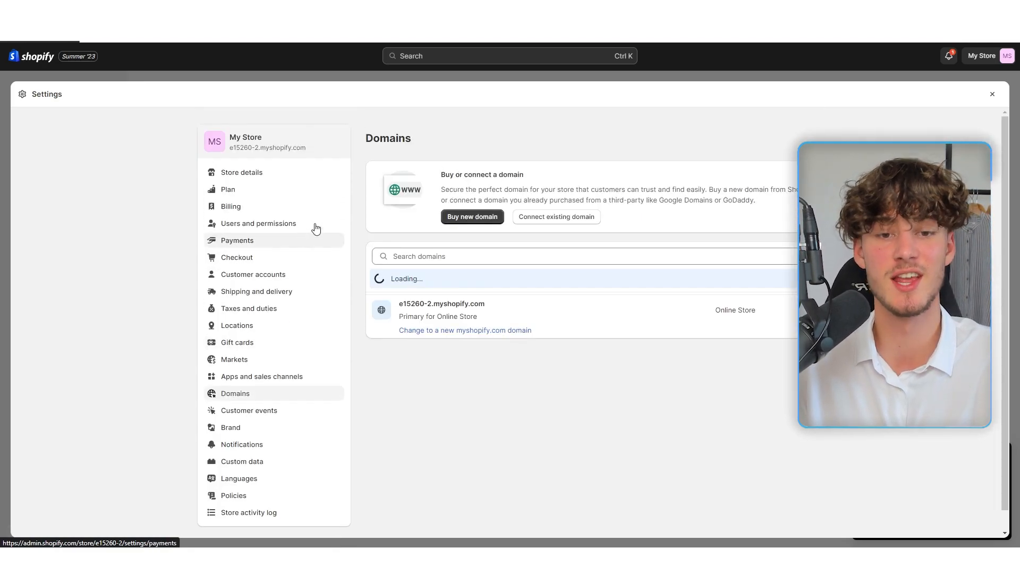
pyautogui.click(541, 227)
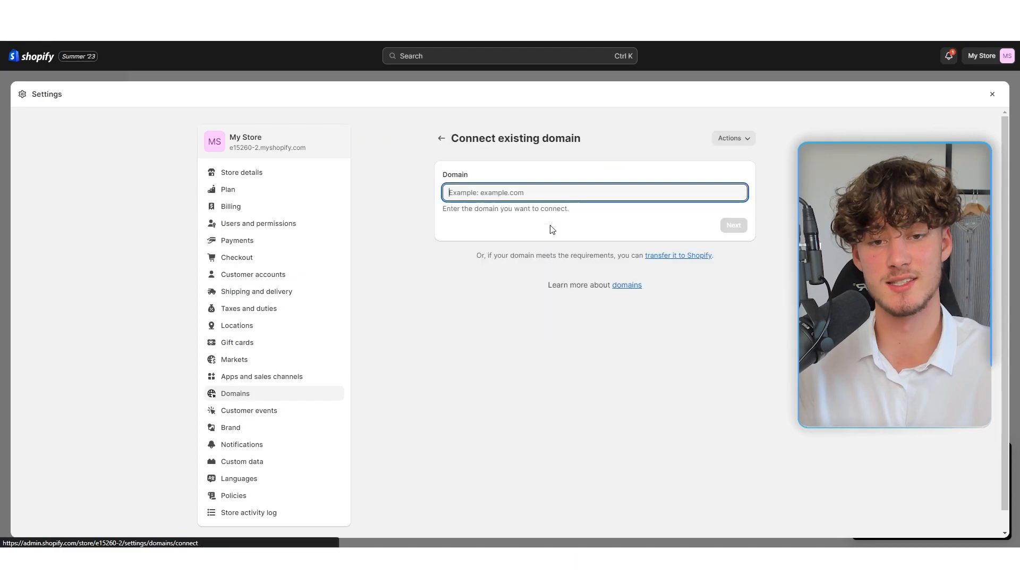
pyautogui.click(440, 138)
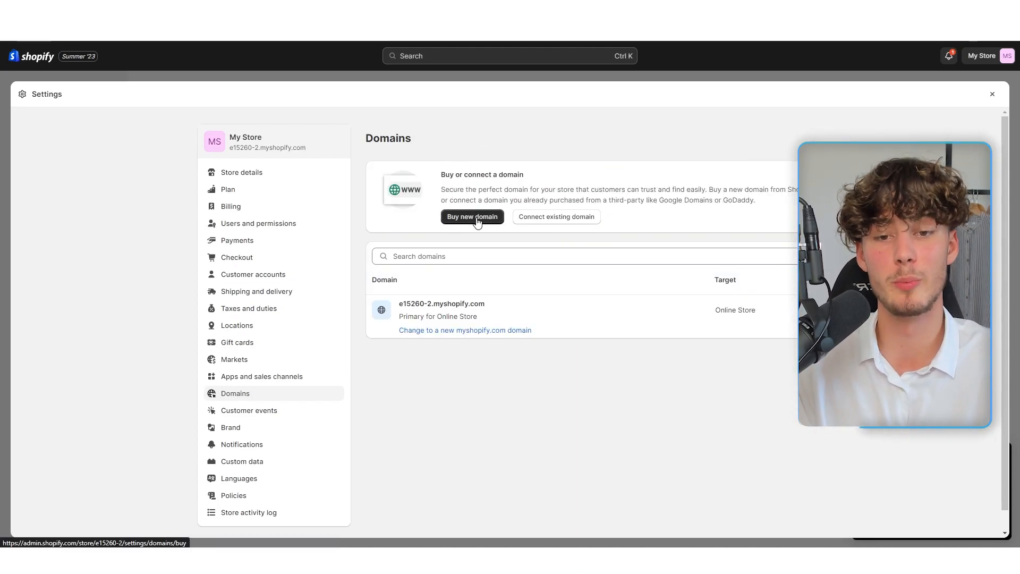
# Step: Start buying a new domain and review the Basic plan's description and price
pyautogui.click(472, 217)
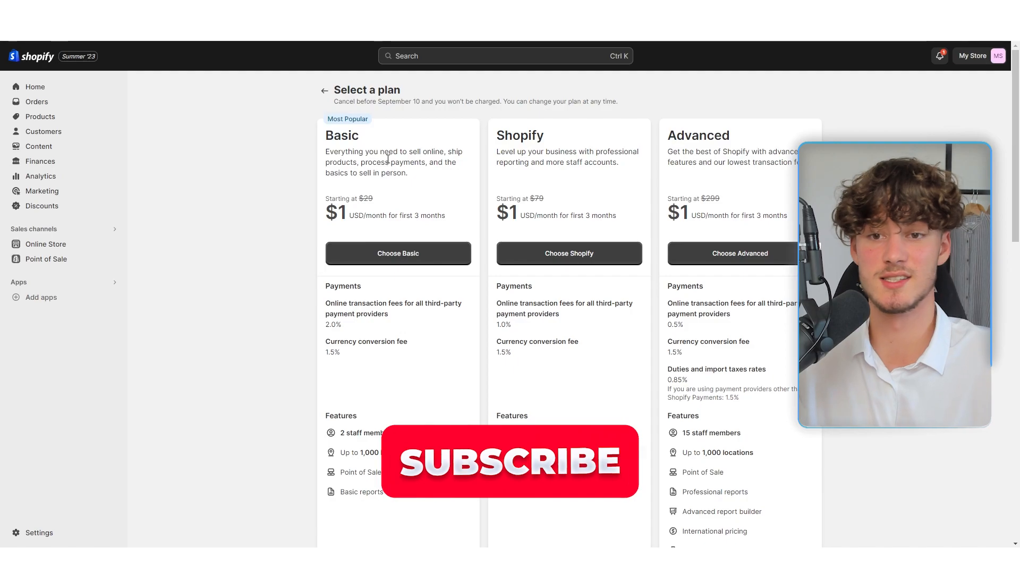
pyautogui.moveTo(324, 131); pyautogui.dragTo(480, 230)
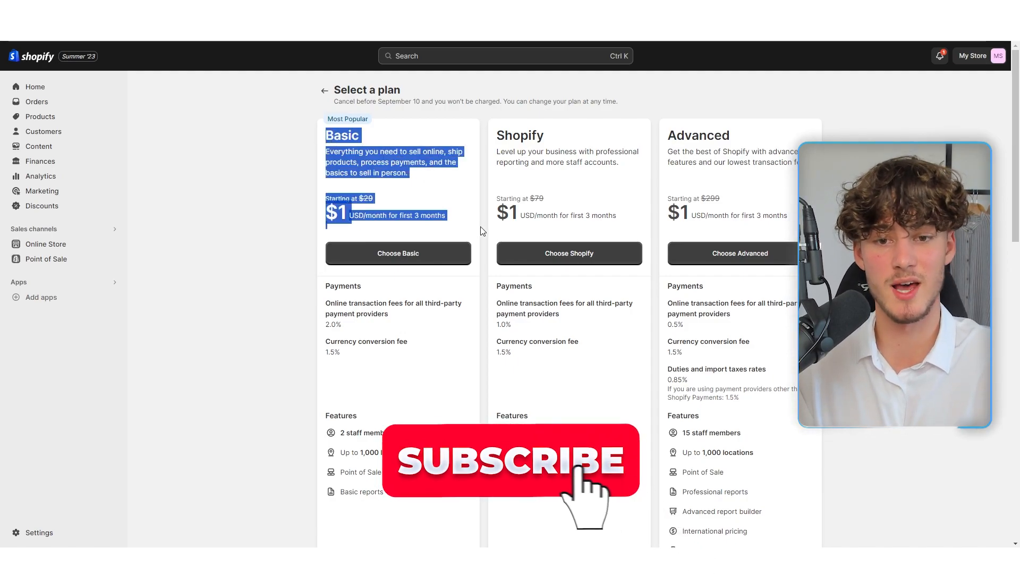
pyautogui.click(421, 173)
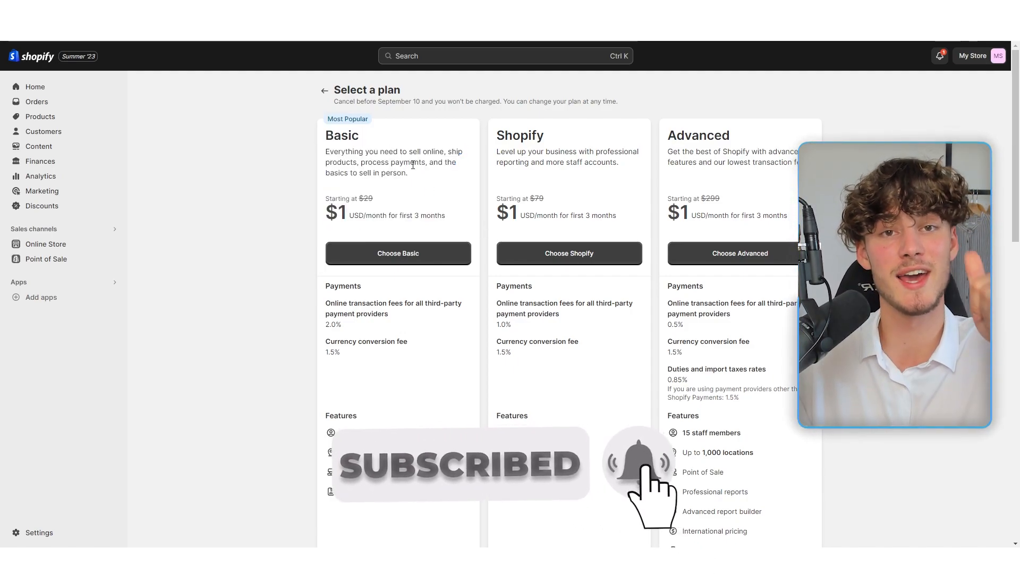